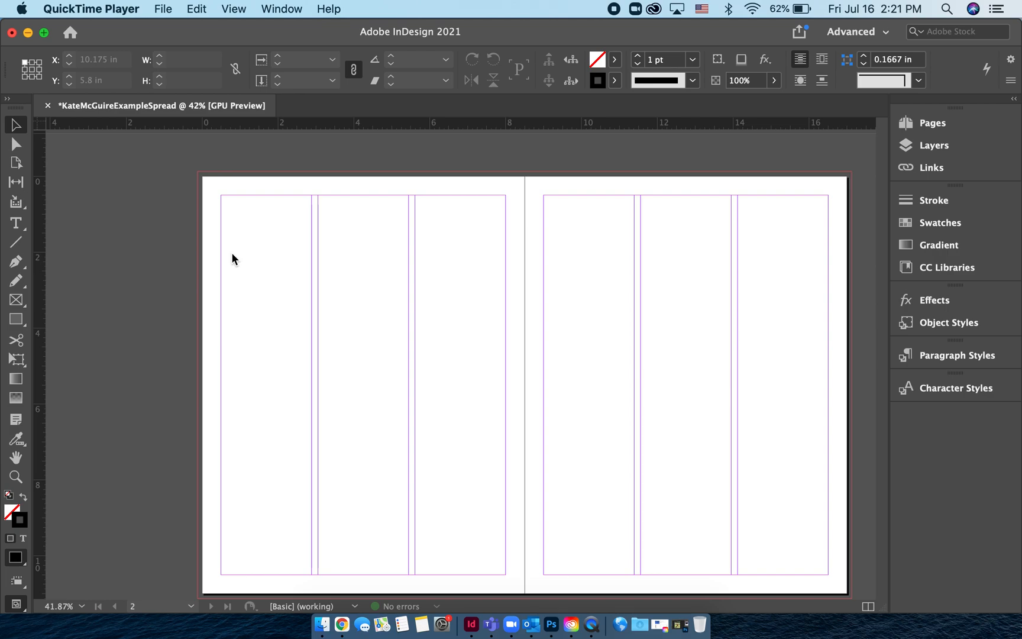
Step: Choose the Advanced workspace and switch the toolbox to a two-column layout
left_click(881, 39)
left_click(879, 36)
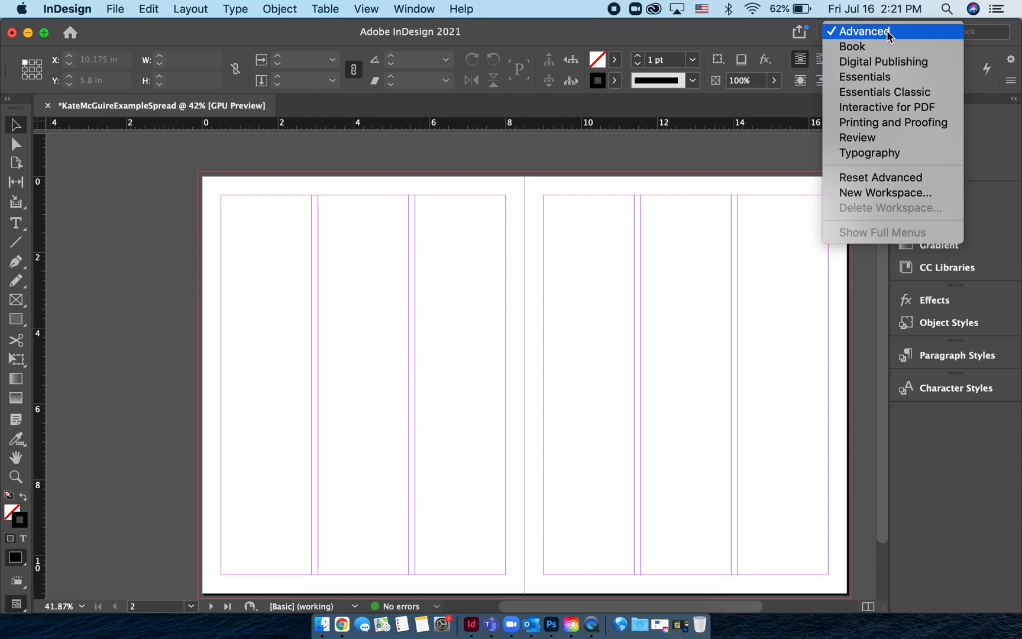
left_click(888, 37)
scroll(717, 270, "right", 2)
scroll(717, 265, "right", 1)
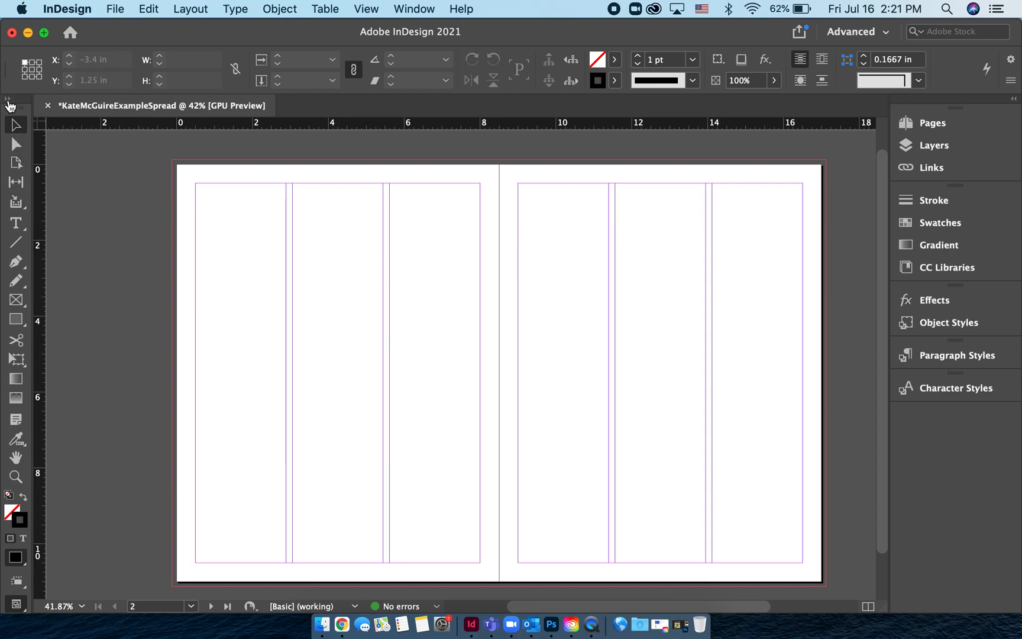
left_click(8, 100)
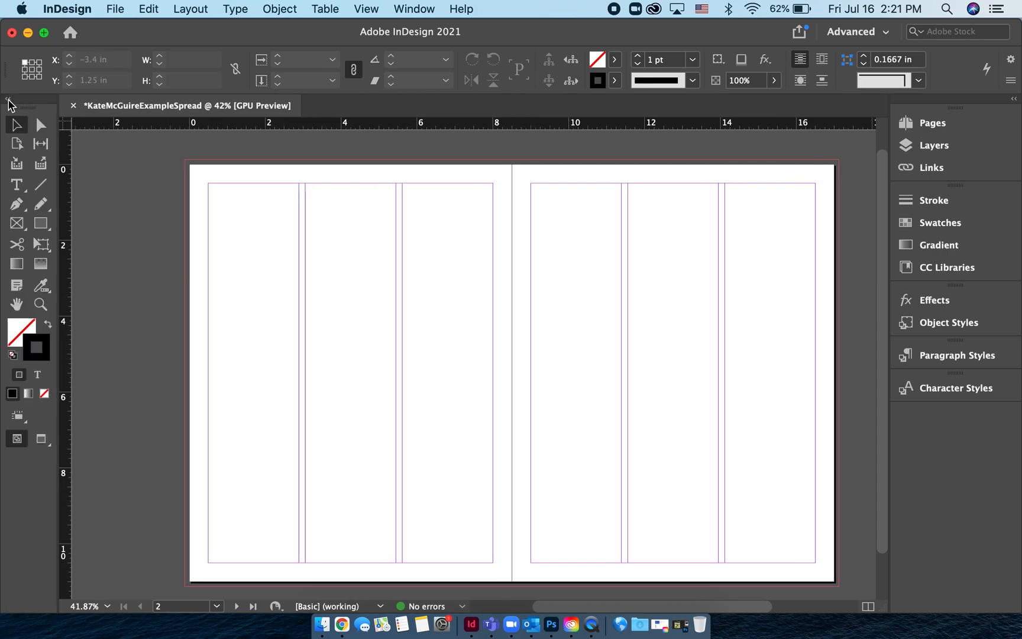
Step: Create a text frame about 7.5 by 2.95 in across the top of the first page and enter "Big Fluffy Cat"
left_click(18, 188)
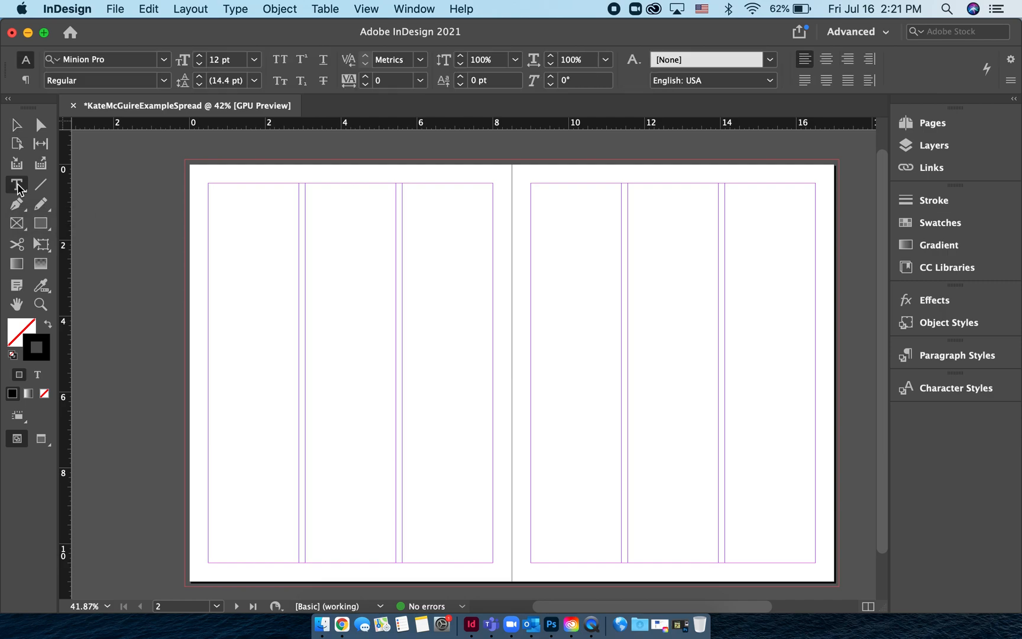
left_click_drag(211, 187, 493, 295)
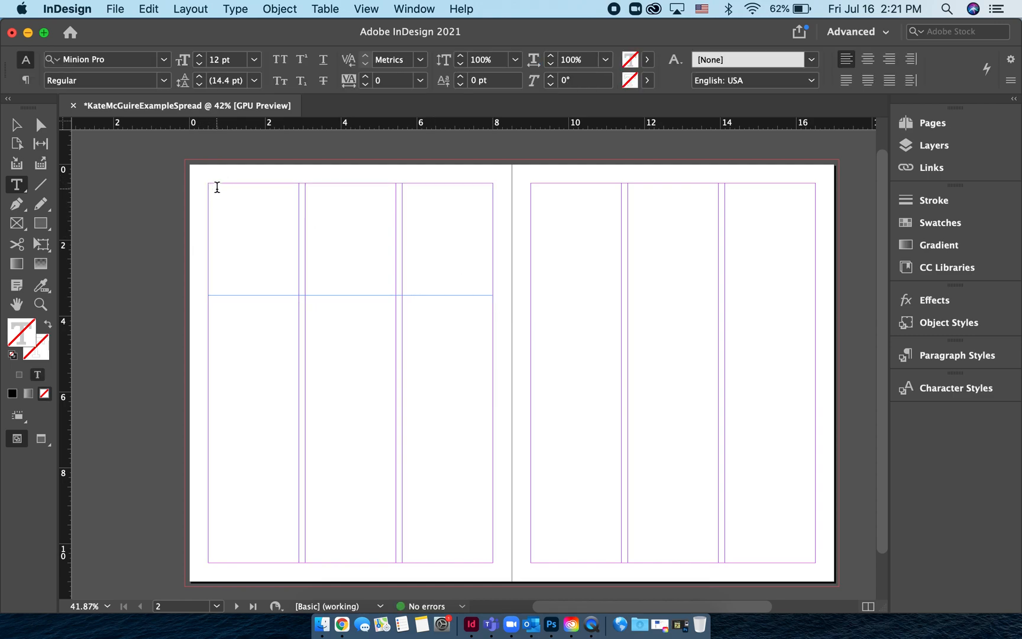
type("Big Fluffy Text")
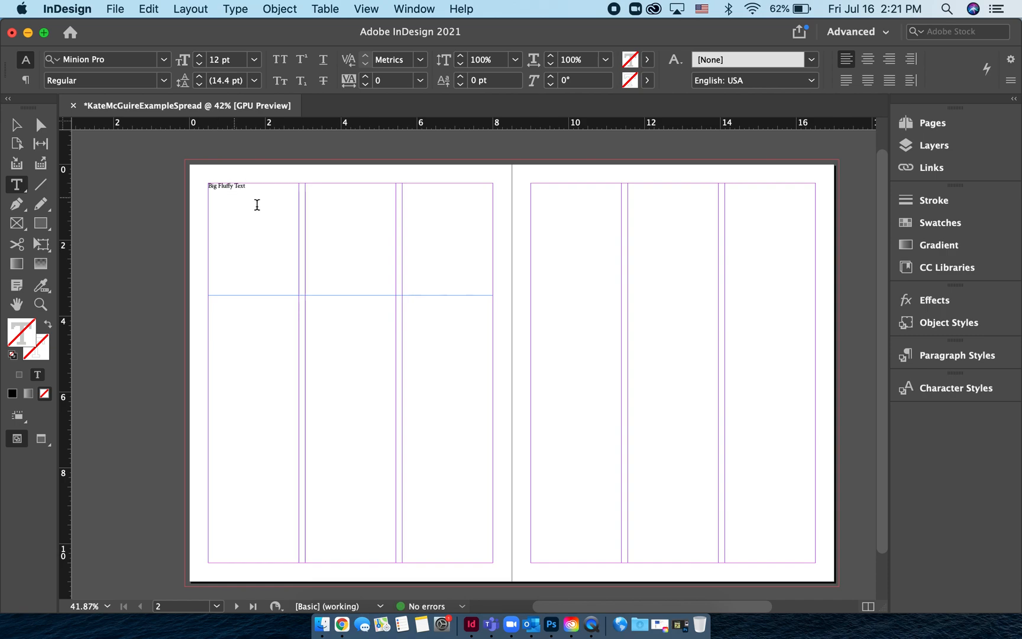
key("BackSpace")
key("BackSpace")
key("BackSpace")
key("BackSpace")
type("Cat")
Step: Format the "Big Fluffy Cat" title in Arial Black at 40 pt
left_click_drag(254, 186, 201, 191)
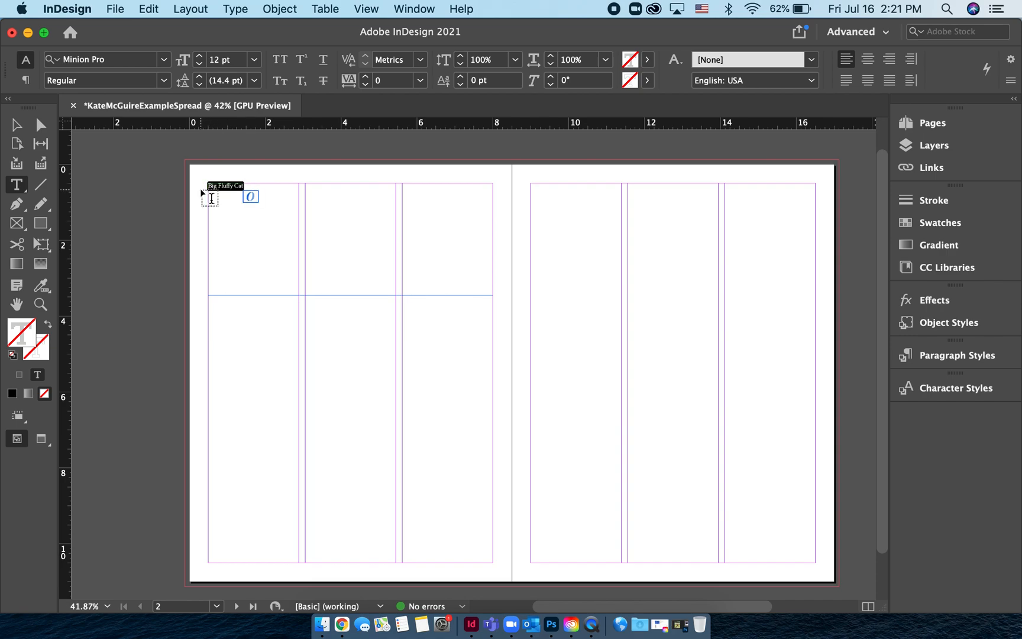
left_click(162, 60)
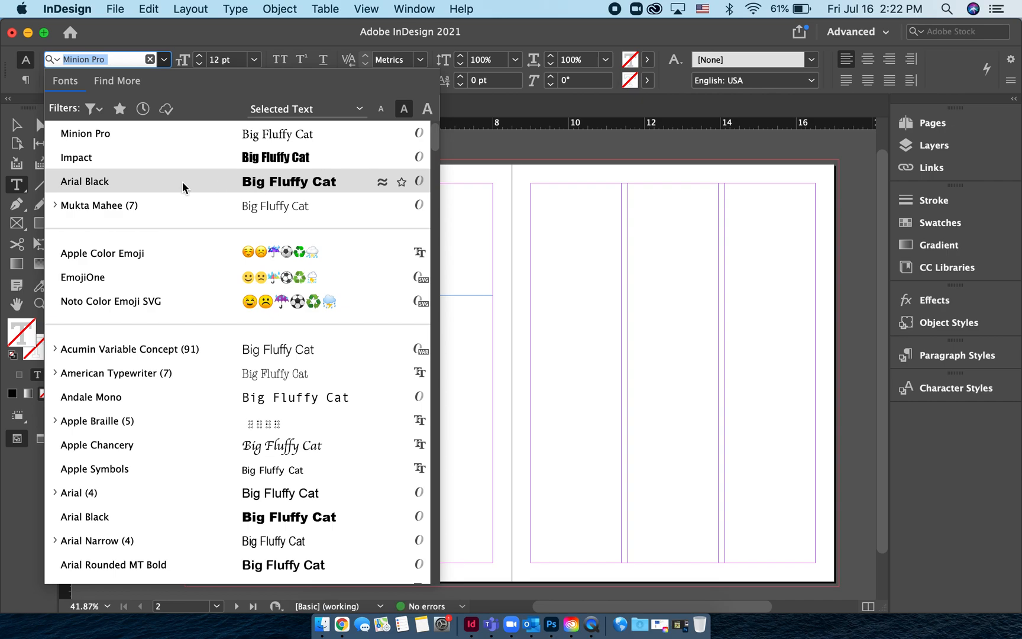
left_click(269, 184)
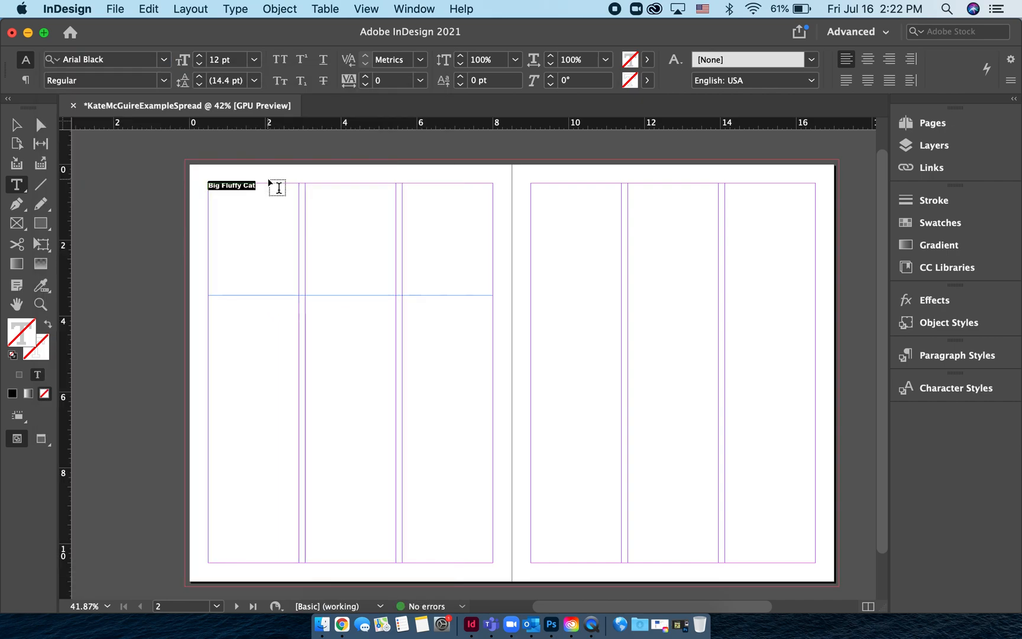
left_click(266, 188)
left_click_drag(266, 188, 201, 182)
left_click_drag(221, 59, 201, 62)
type("40")
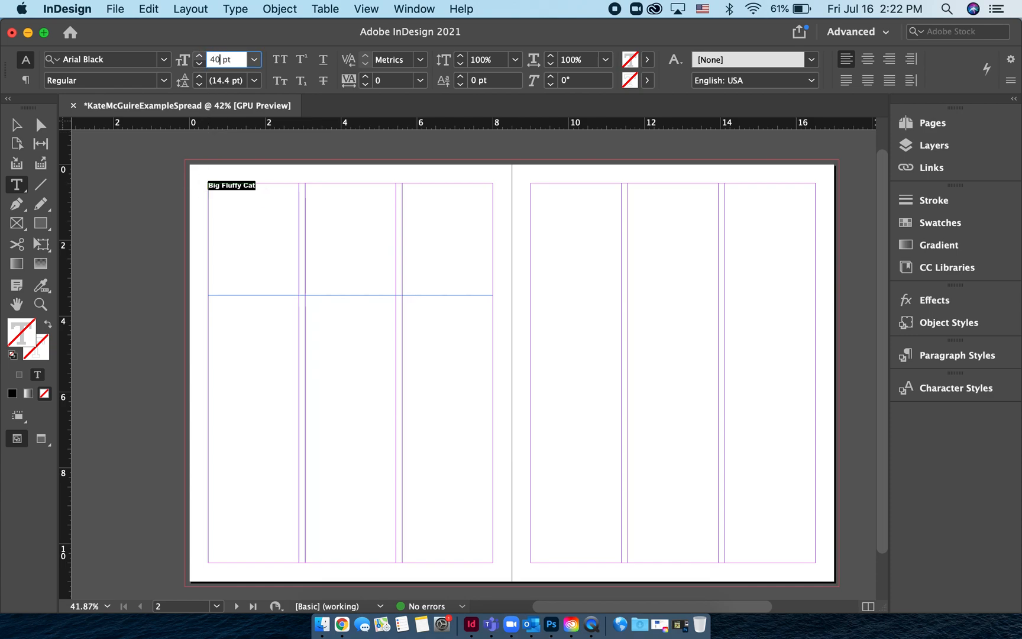
key("Return")
Step: Place a copy of the title frame just below the original and set its text in Futura Condensed Medium
left_click(16, 126)
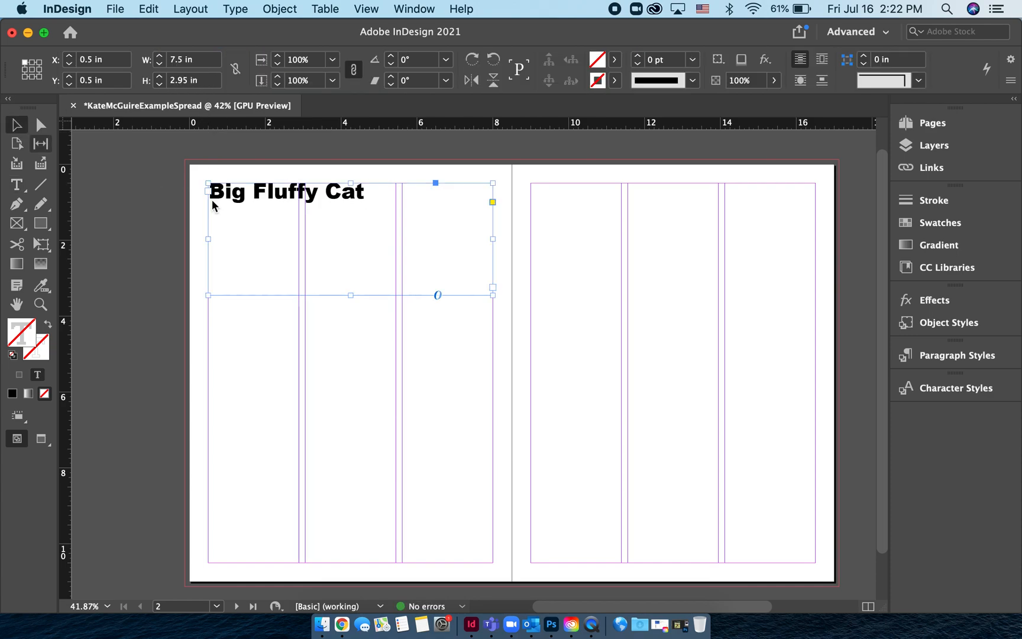
key("super+v")
left_click_drag(384, 355, 271, 260)
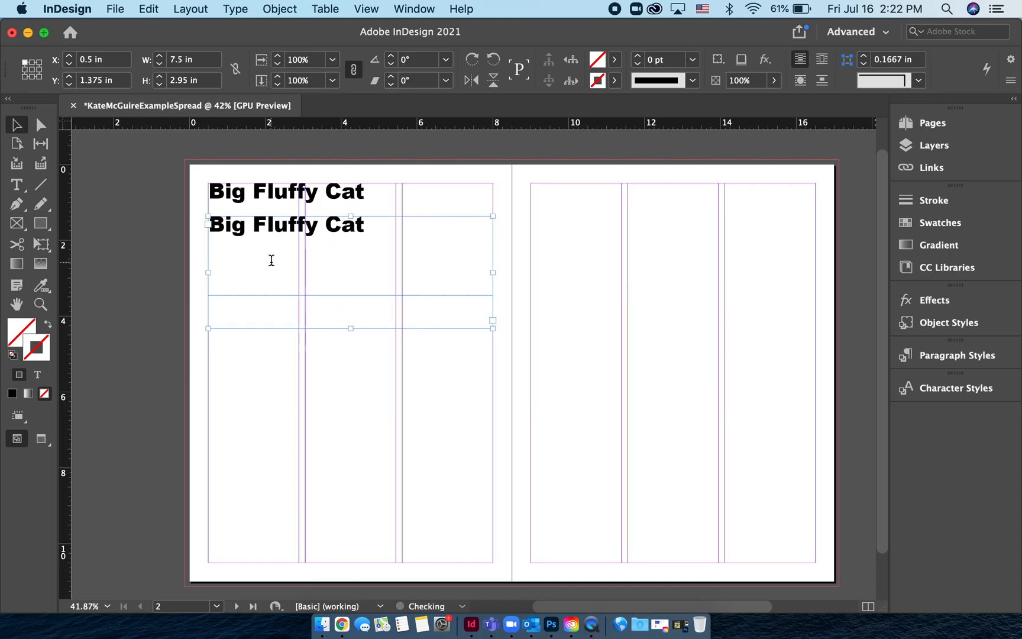
double_click(363, 224)
left_click_drag(362, 224, 190, 222)
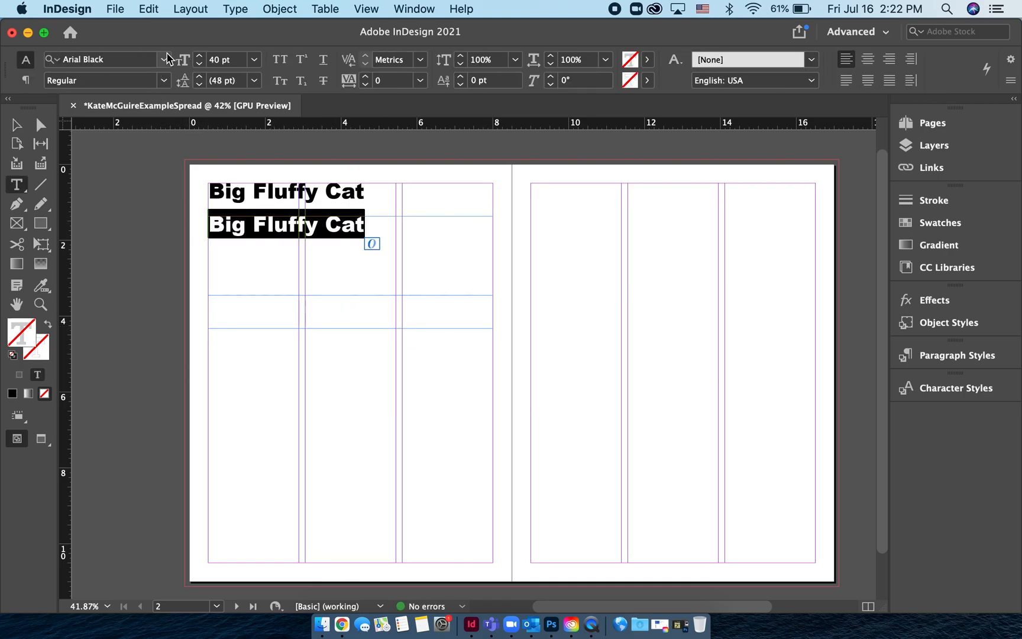
left_click(166, 59)
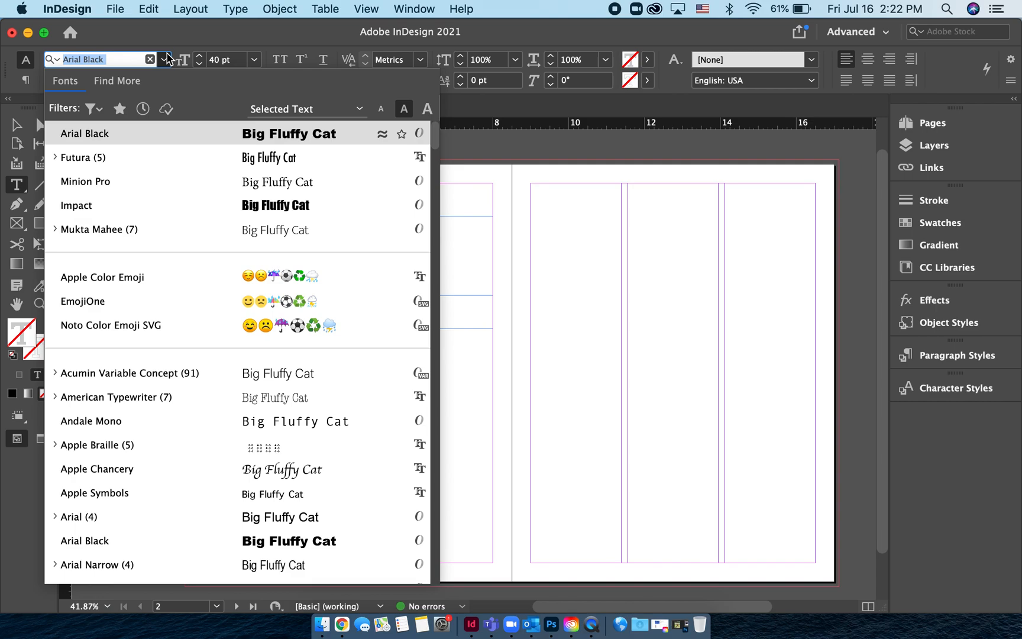
left_click(189, 157)
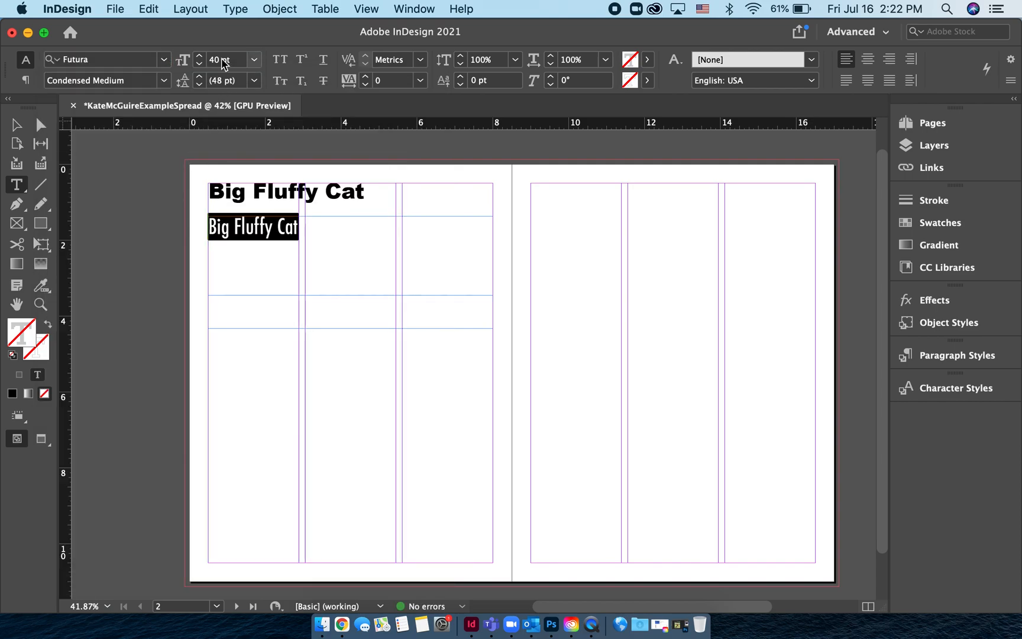
left_click(148, 276)
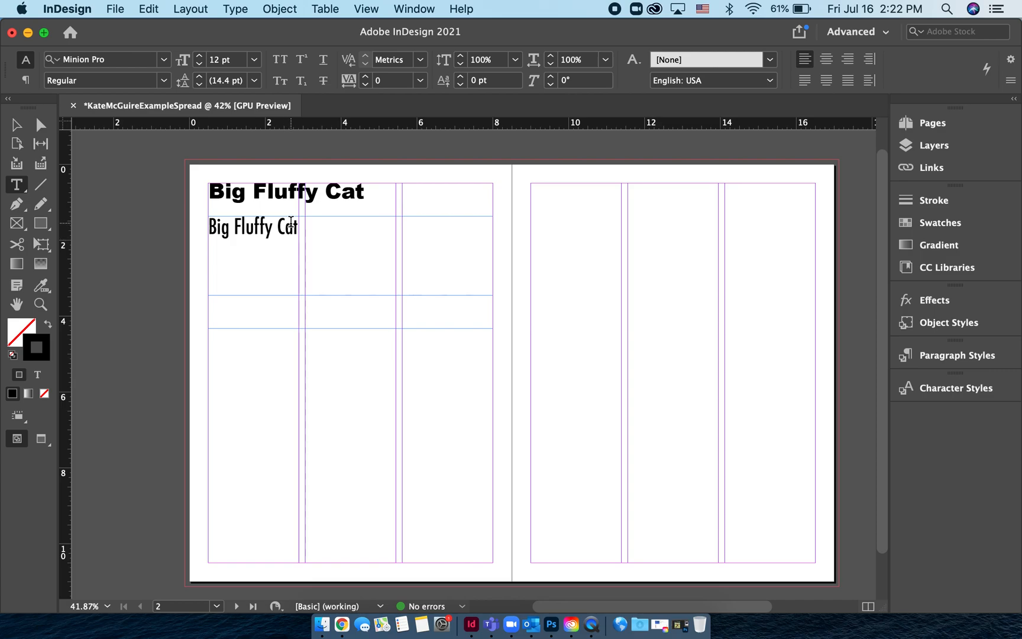
Step: Compare the Arial Black and Futura versions of the title up close
scroll(291, 223, "up", 5)
scroll(291, 223, "down", 1)
scroll(291, 222, "up", 5)
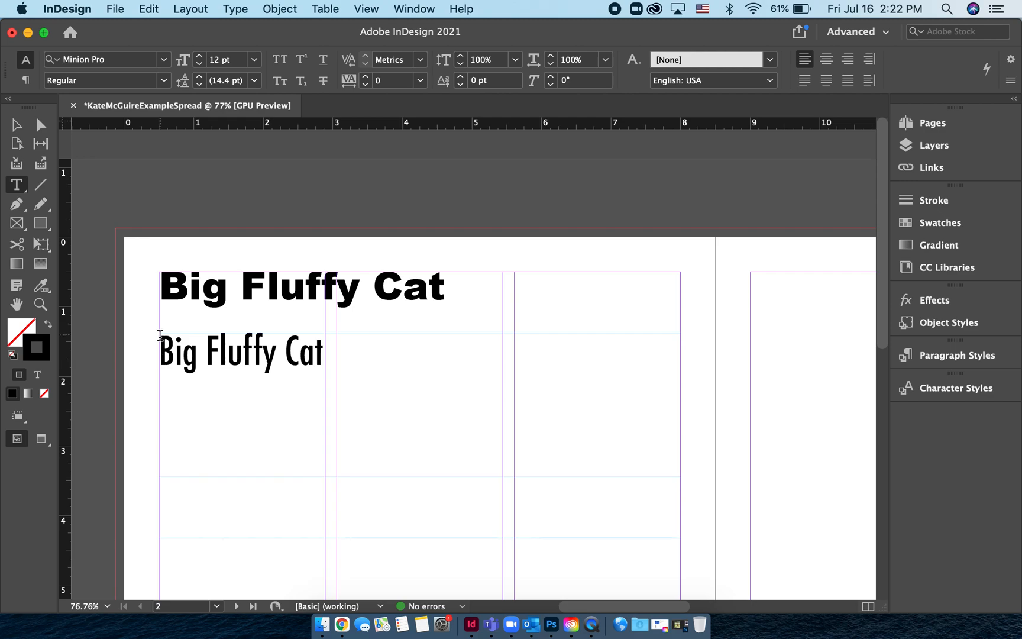
left_click(16, 124)
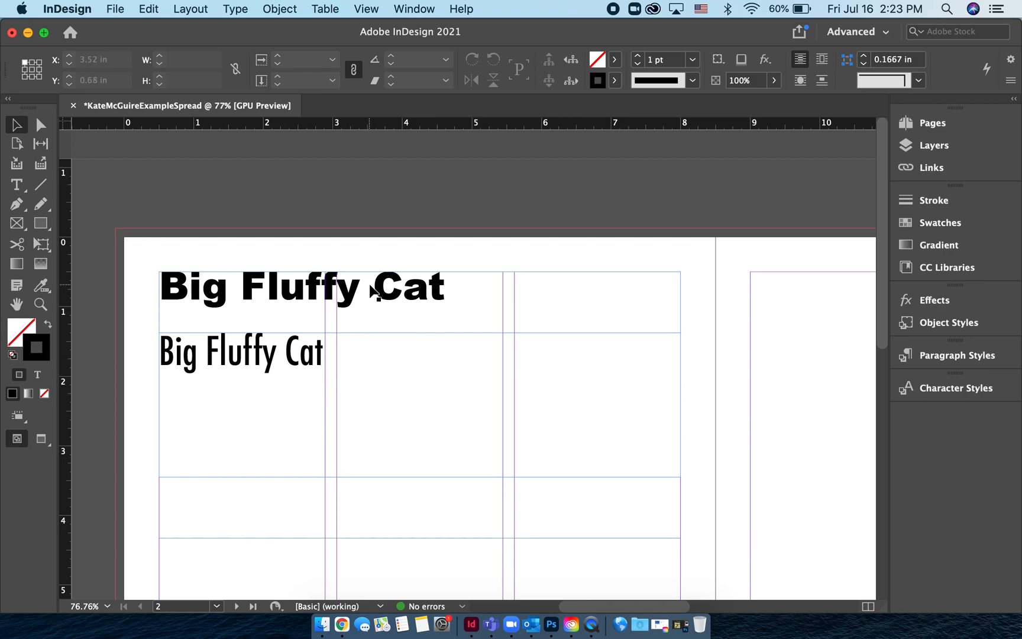
scroll(369, 285, "up", 5)
scroll(369, 285, "right", 2)
scroll(370, 285, "left", 5)
scroll(369, 285, "up", 2)
scroll(370, 285, "down", 3)
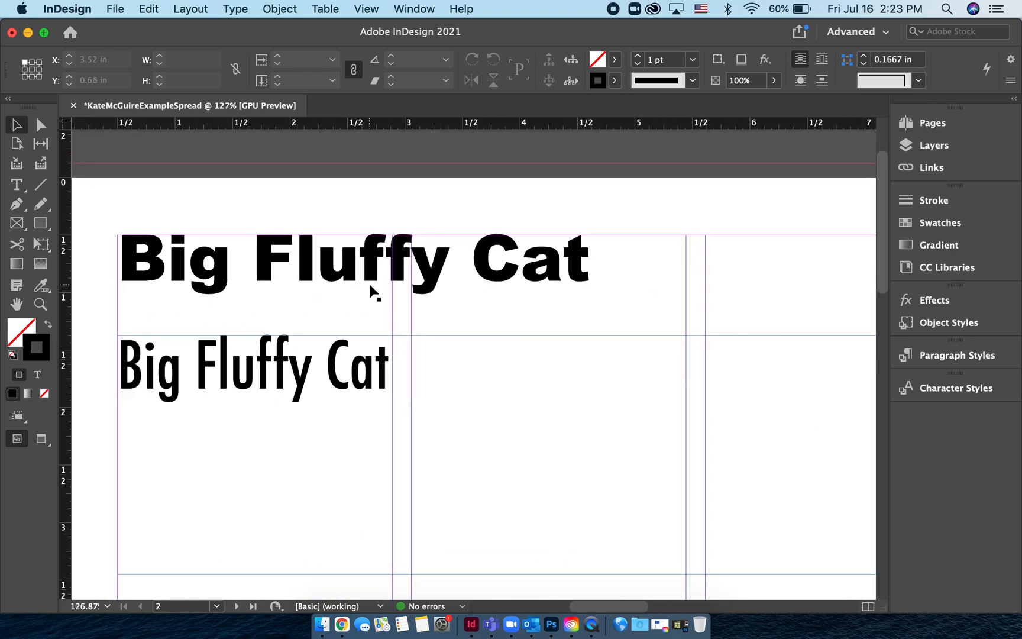
left_click(535, 286)
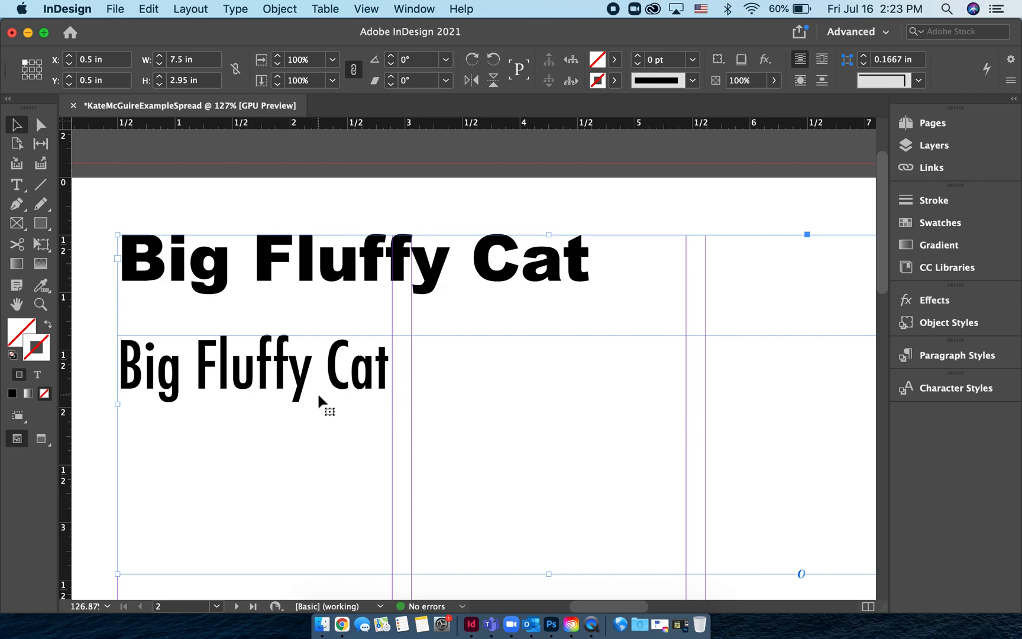
Step: Delete the Futura copy of the title
scroll(317, 391, "down", 5)
left_click(224, 205)
left_click(358, 479)
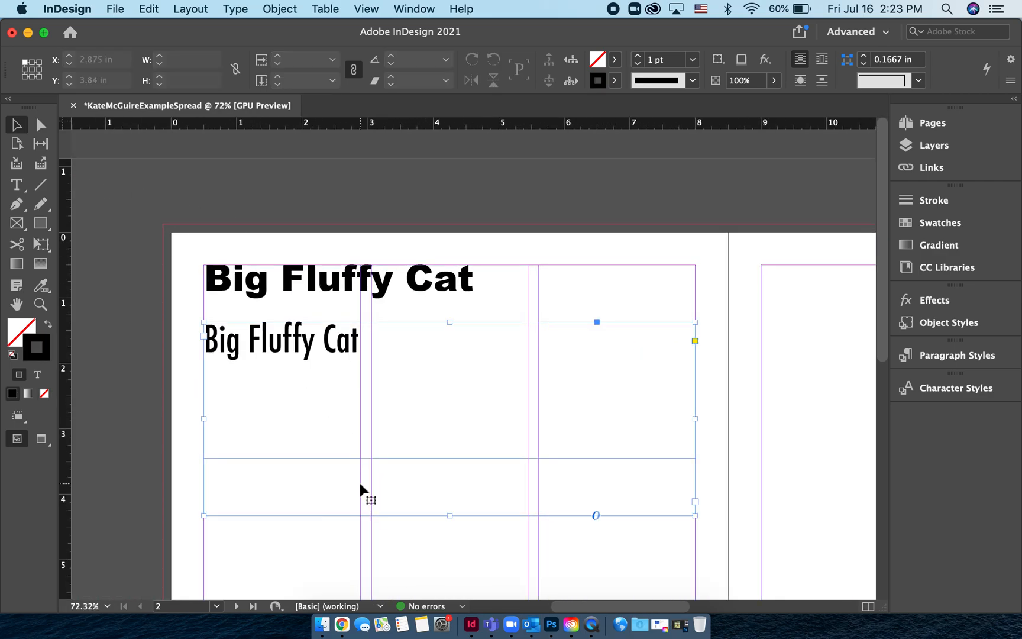
key("Delete")
Step: Enlarge the remaining title to 50 pt and keep increasing its size until the text spans all three columns
double_click(442, 320)
left_click_drag(442, 320, 204, 262)
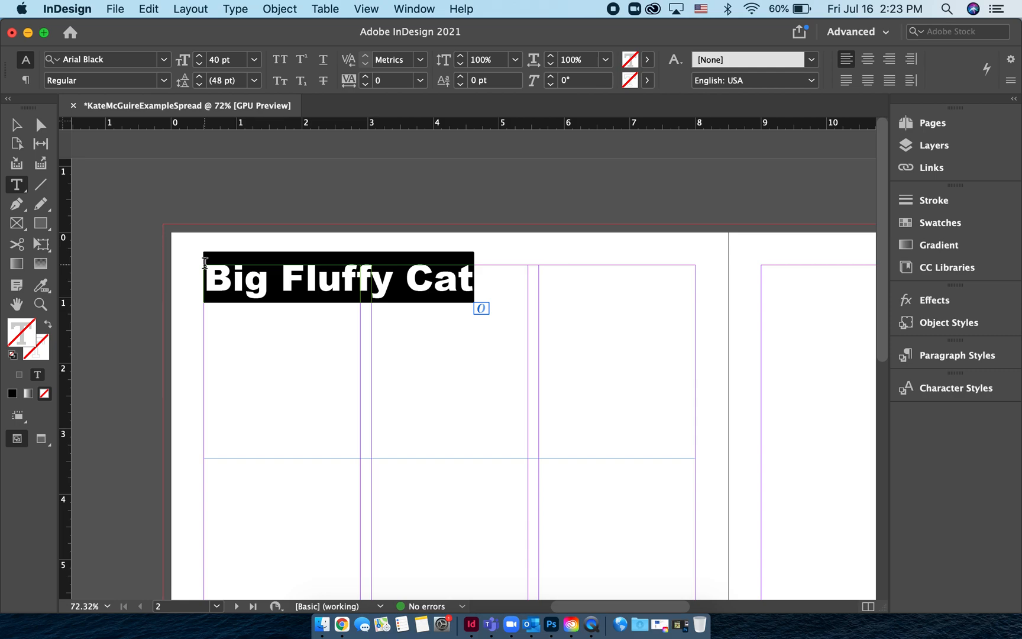
left_click(215, 61)
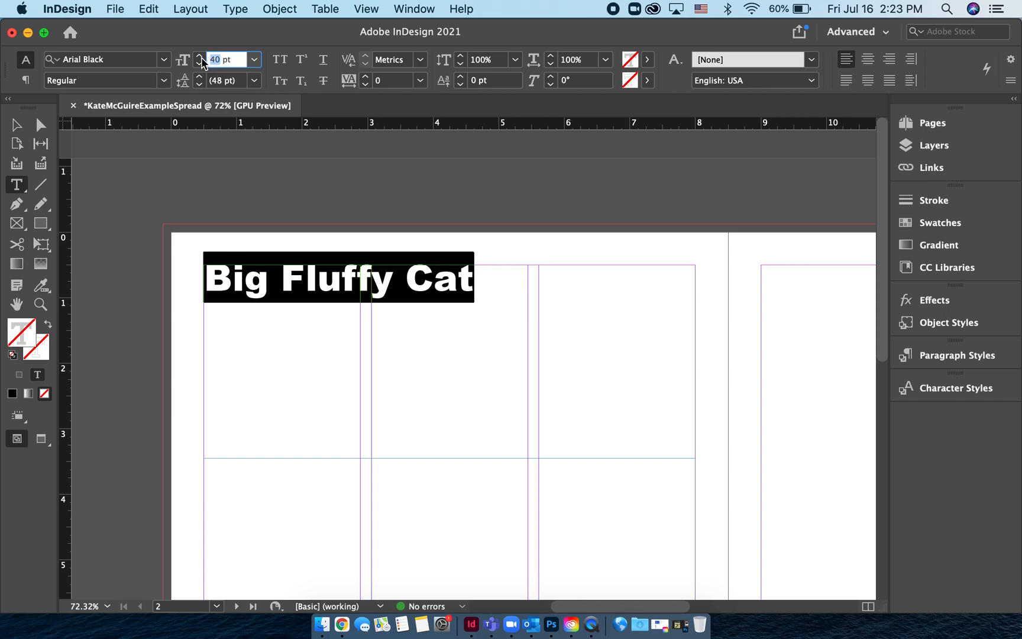
type("50")
key("Return")
left_click(200, 56)
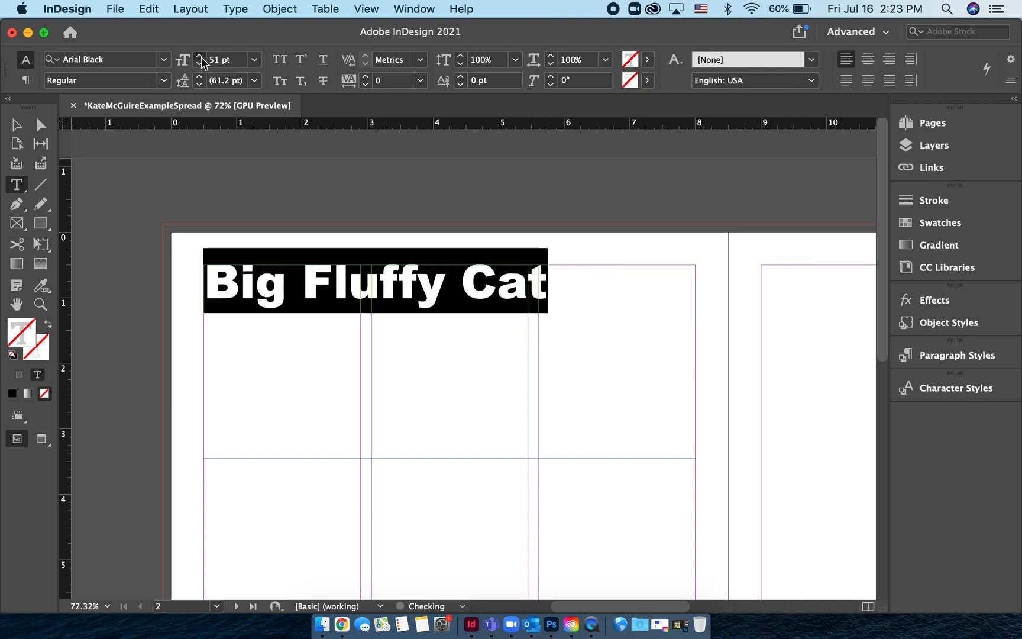
left_click(201, 57)
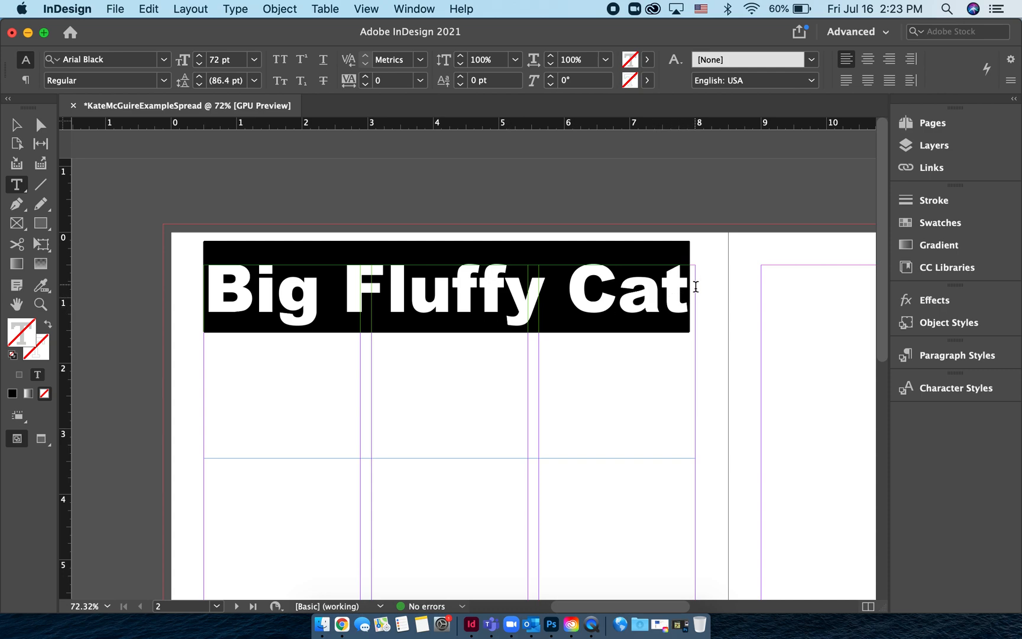
left_click(200, 57)
Step: Shorten the title's text frame so its lower edge sits just beneath the text
left_click(16, 124)
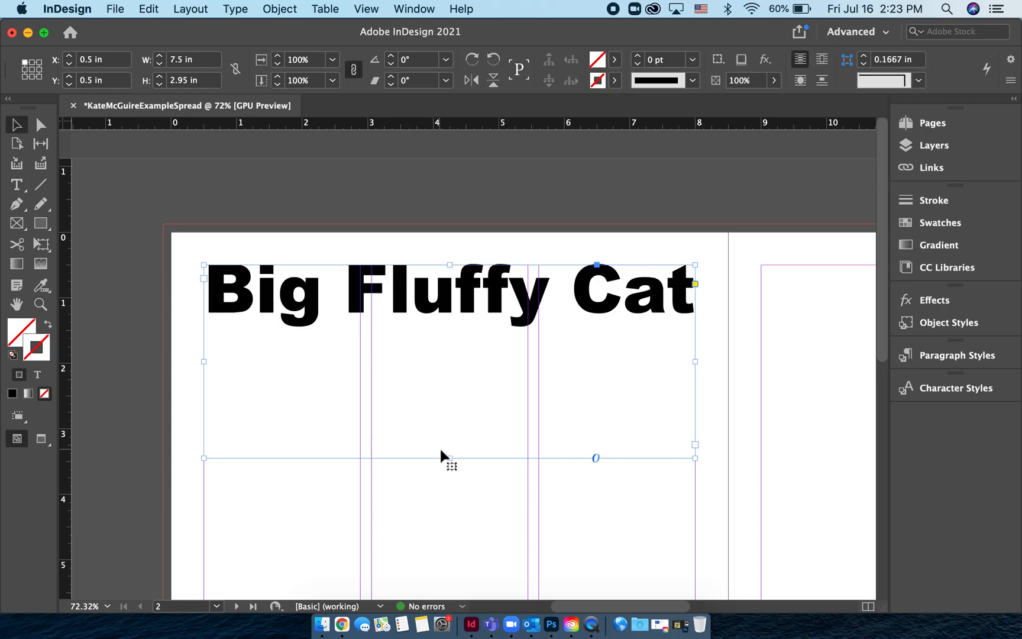
left_click_drag(448, 456, 444, 334)
left_click(446, 383)
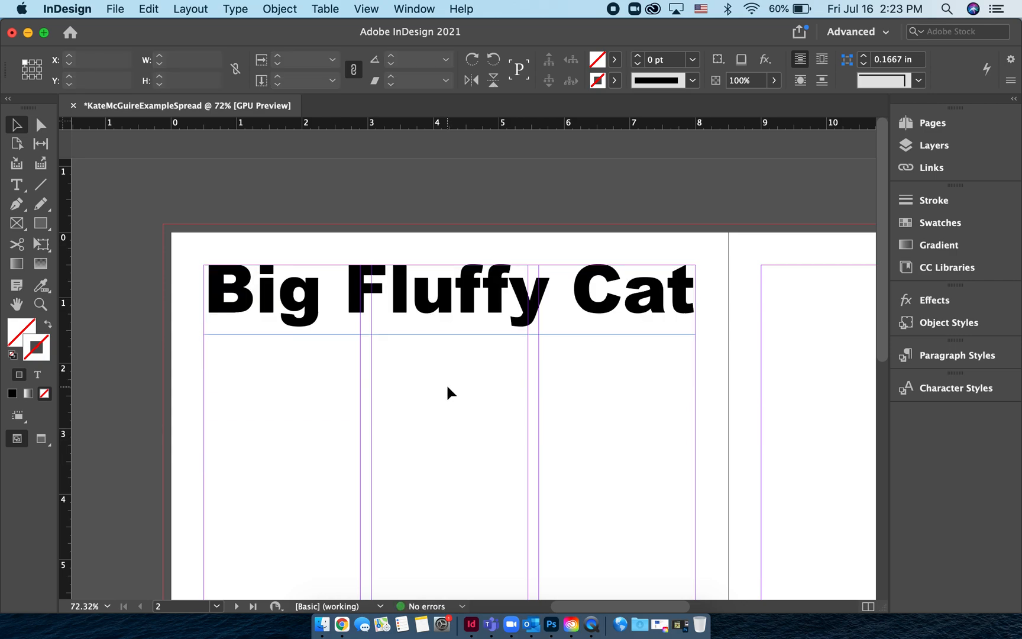
Step: Create a text frame about 7.5 by 1.02 in below the title and enter "My cat Rory is sitting sweetly next to me on the couch"
scroll(446, 383, "down", 1)
key("t")
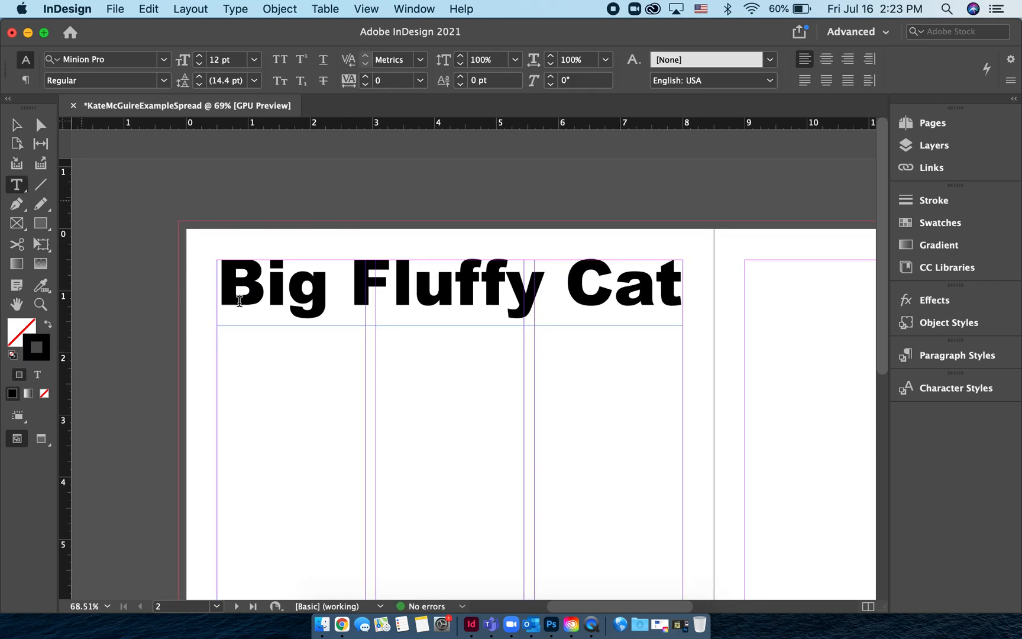
left_click_drag(218, 334, 683, 397)
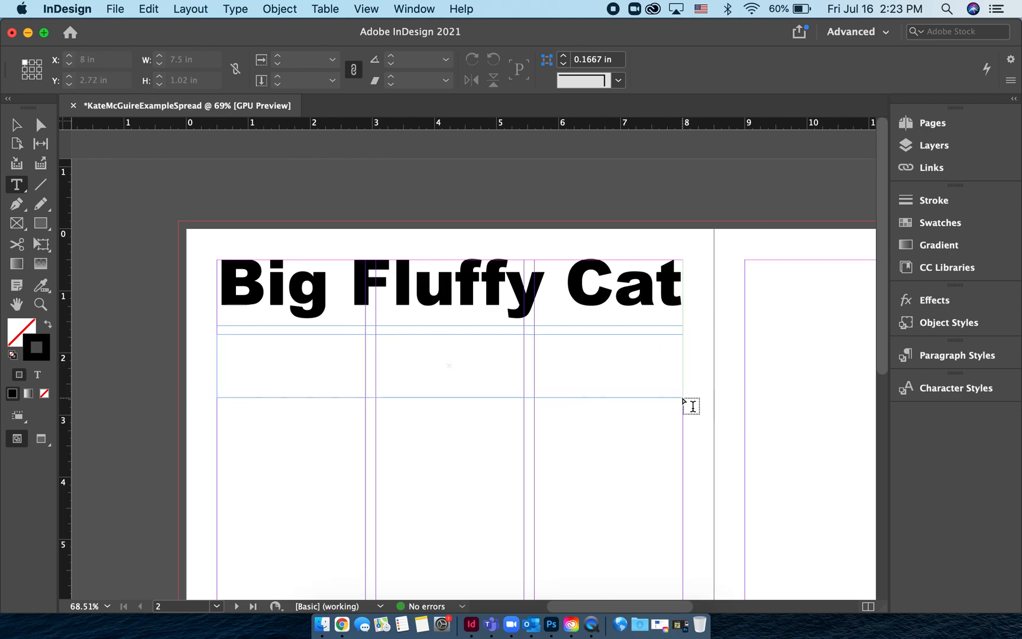
key("Escape")
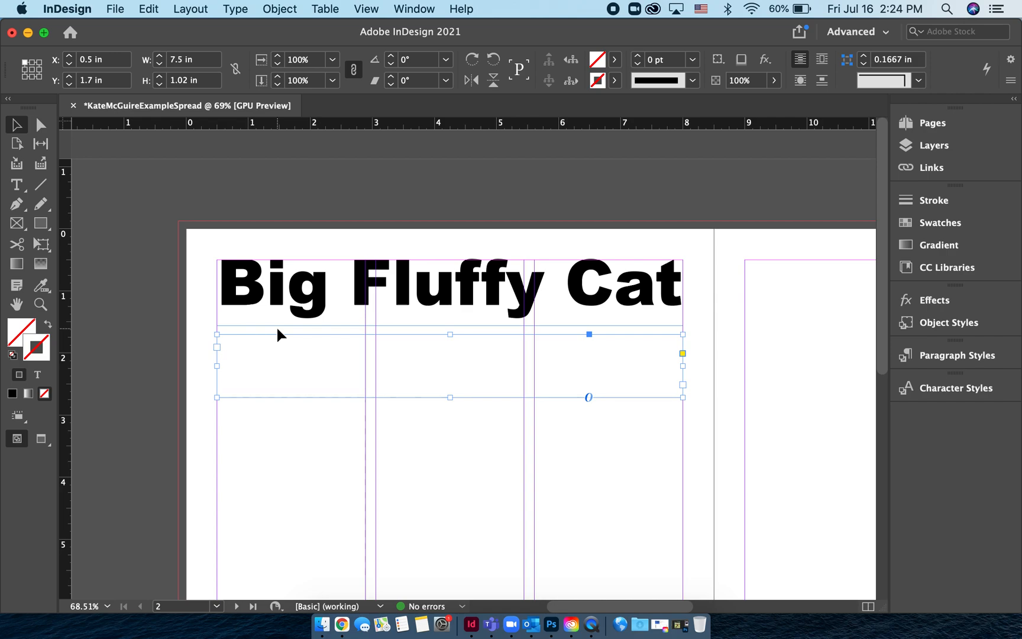
double_click(290, 338)
type("My cat Rory is sitting sweetly next to m")
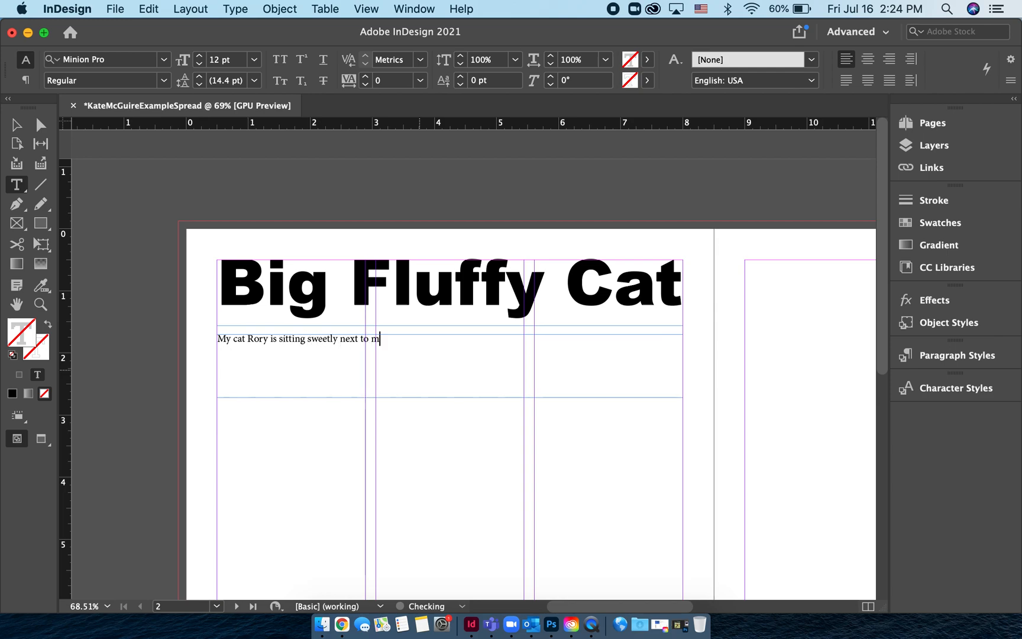
type("e on the couch")
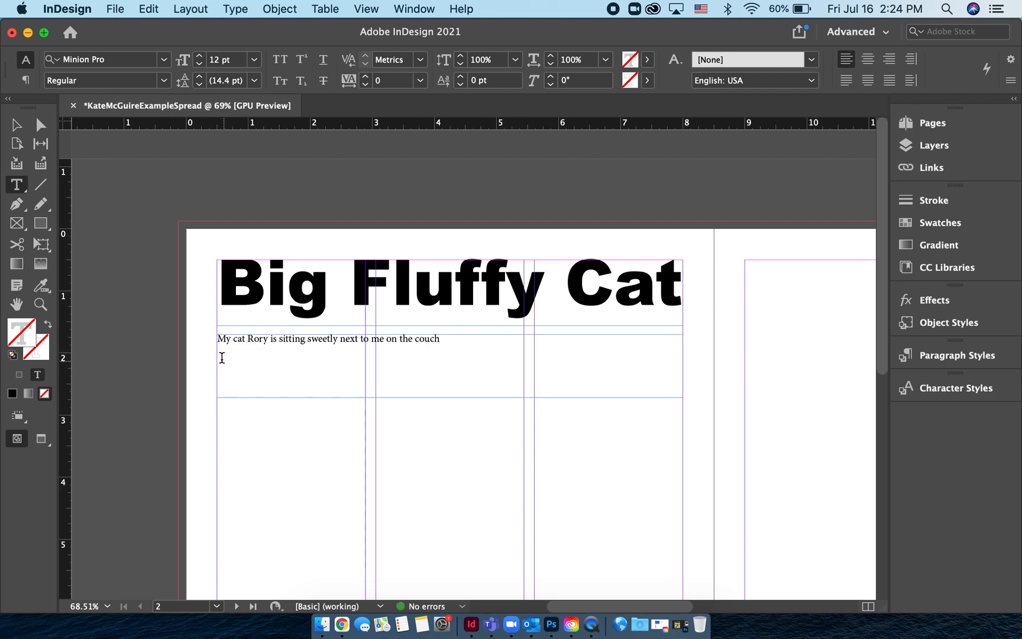
Step: Set the subheading's font size to 30 pt, then reduce it to 25 pt to fit one line across the columns
left_click_drag(221, 357, 212, 347)
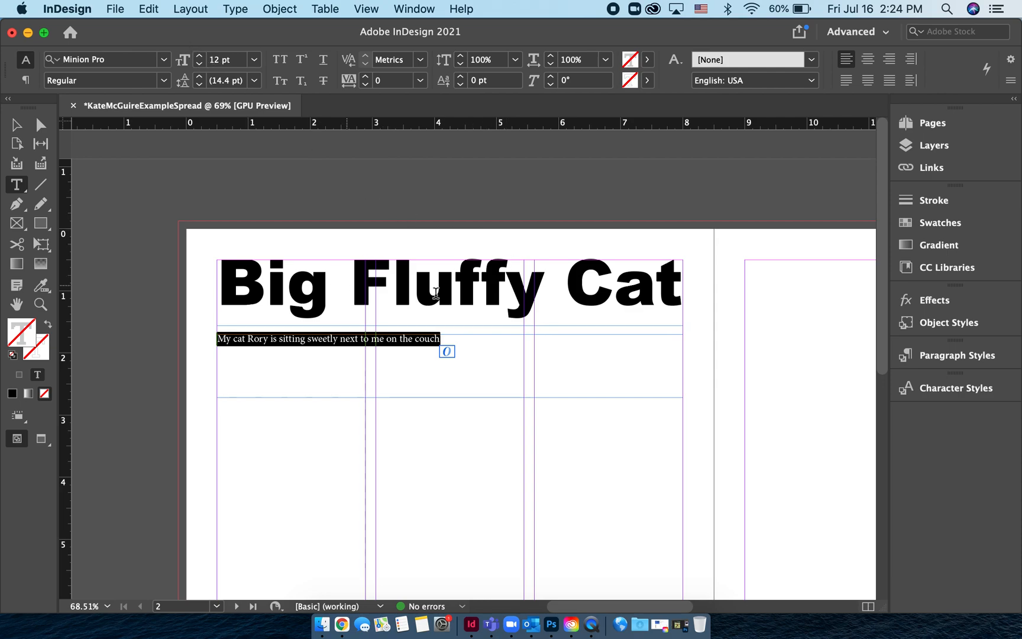
double_click(216, 59)
type("30")
key("Return")
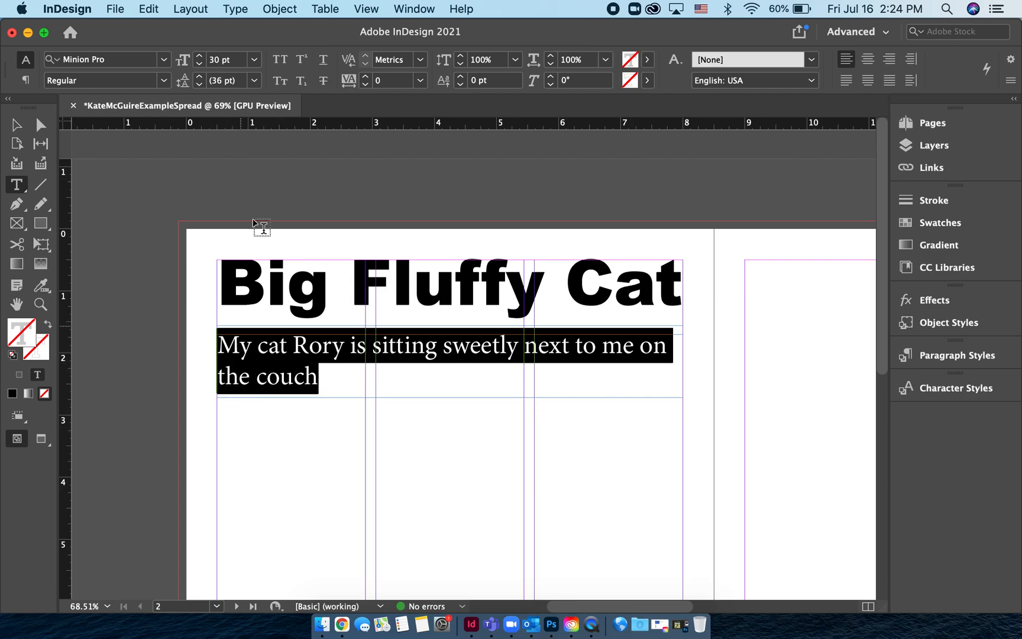
left_click(199, 65)
left_click(199, 65)
left_click(199, 65)
left_click(199, 65)
left_click(199, 65)
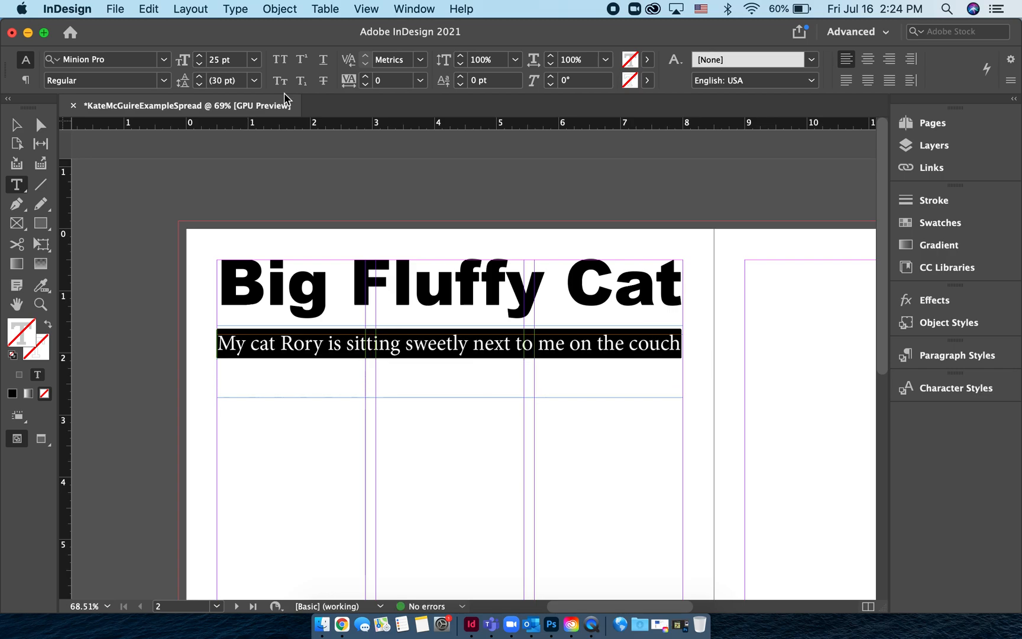
Step: Shorten the subheading's text frame so its lower edge sits just beneath the single line of text
left_click(16, 124)
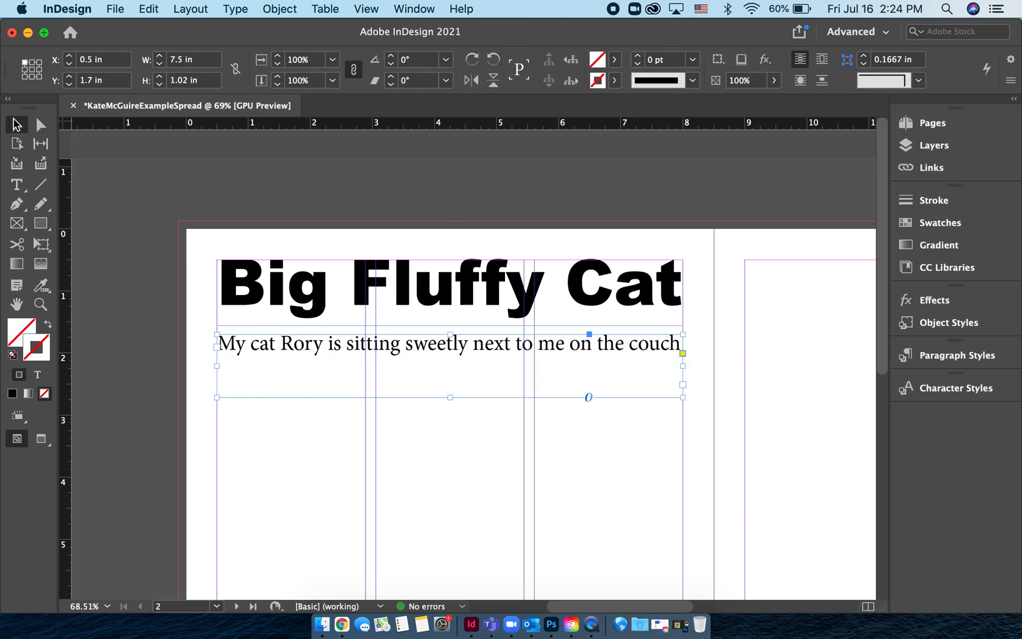
left_click_drag(449, 399, 448, 358)
left_click(449, 419)
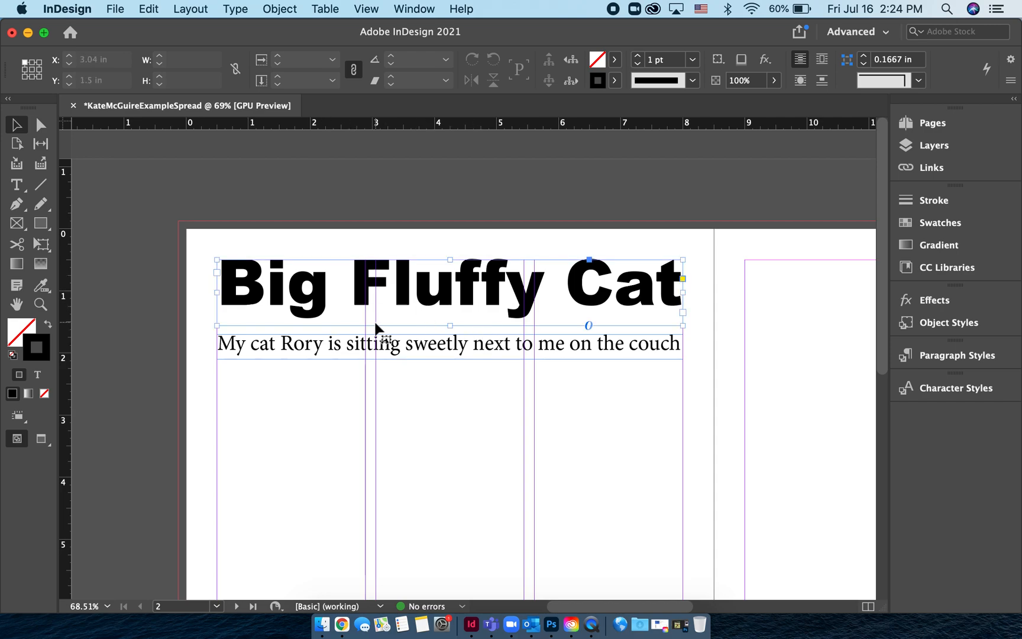
left_click(431, 299)
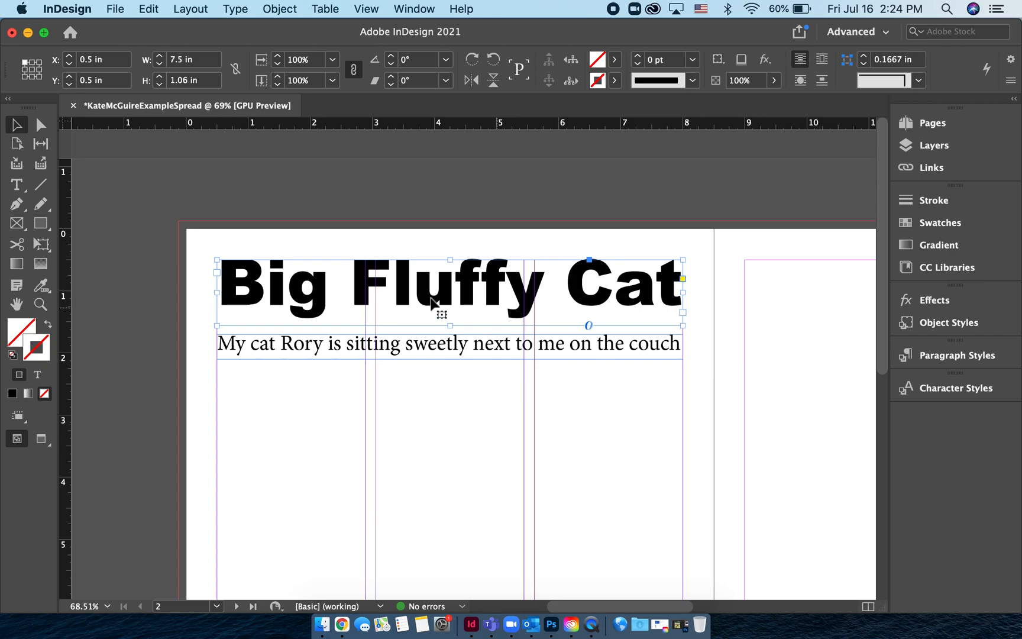
left_click(437, 395)
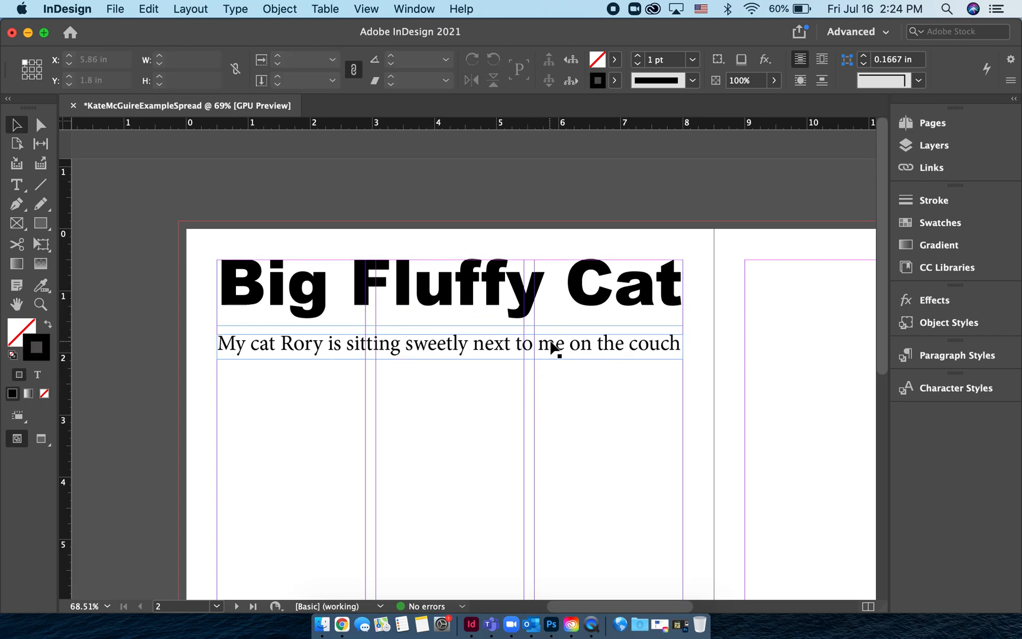
Step: Create a body text frame about 7.5 by 4.06 in below the subheading, spanning all three columns of the first page
scroll(557, 347, "down", 5)
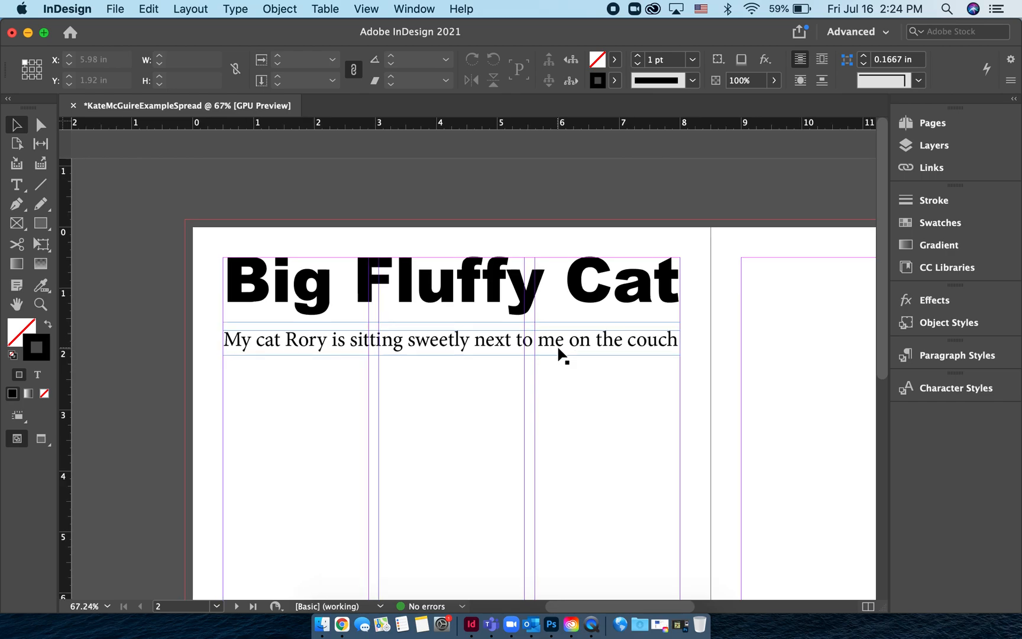
scroll(602, 276, "right", 3)
scroll(602, 284, "right", 2)
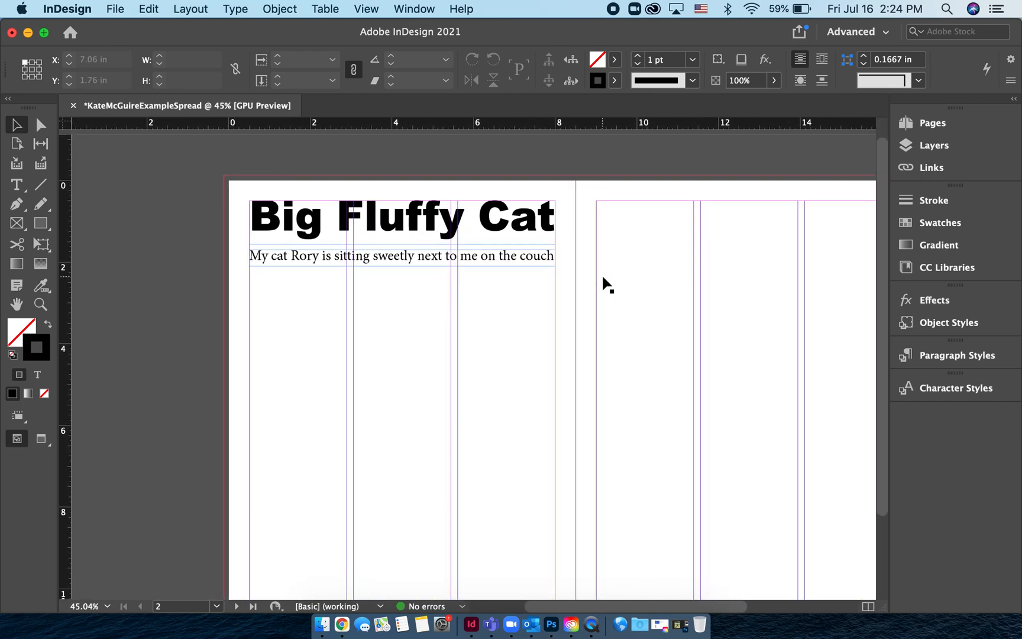
left_click(17, 185)
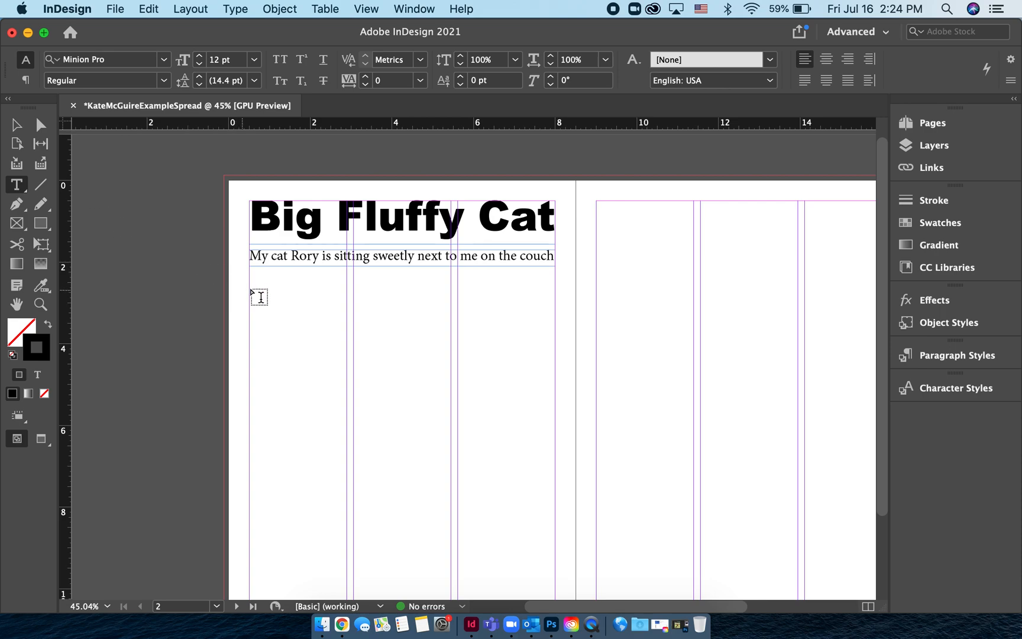
mouse_move(249, 290)
left_mouse_down()
mouse_move(513, 417)
mouse_move(554, 454)
left_mouse_up()
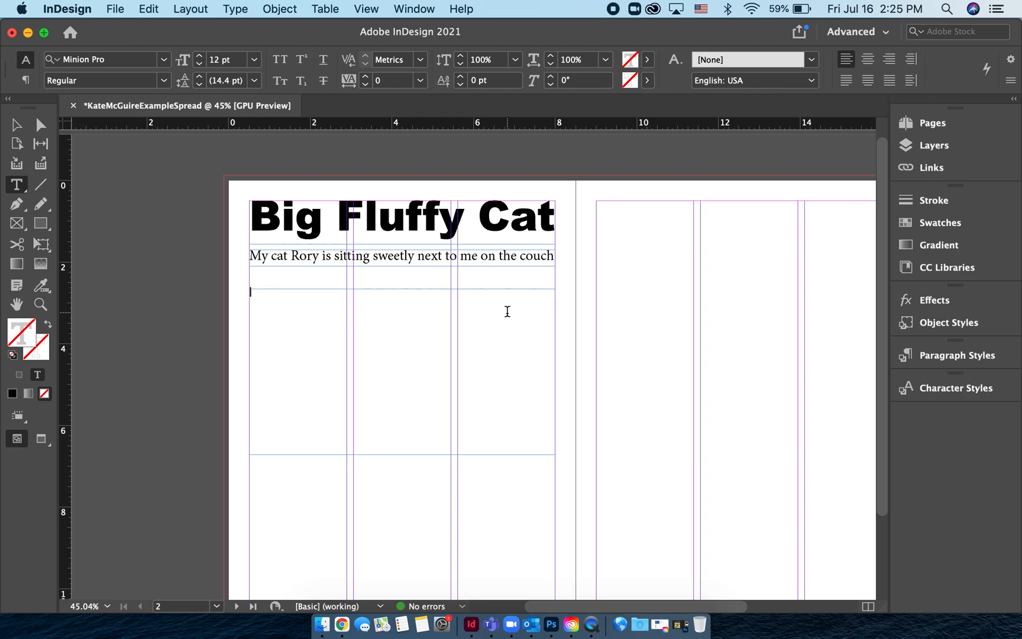
Step: Switch to the browser's Cat Ipsum page and generate 5 paragraphs of placeholder text
key("ctrl+Right")
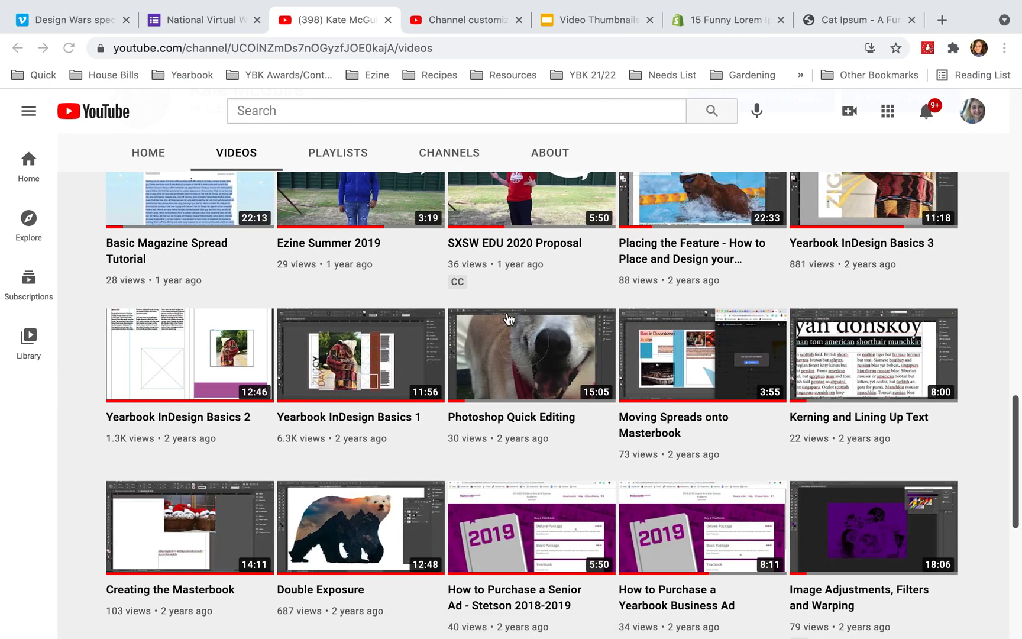
left_click(849, 27)
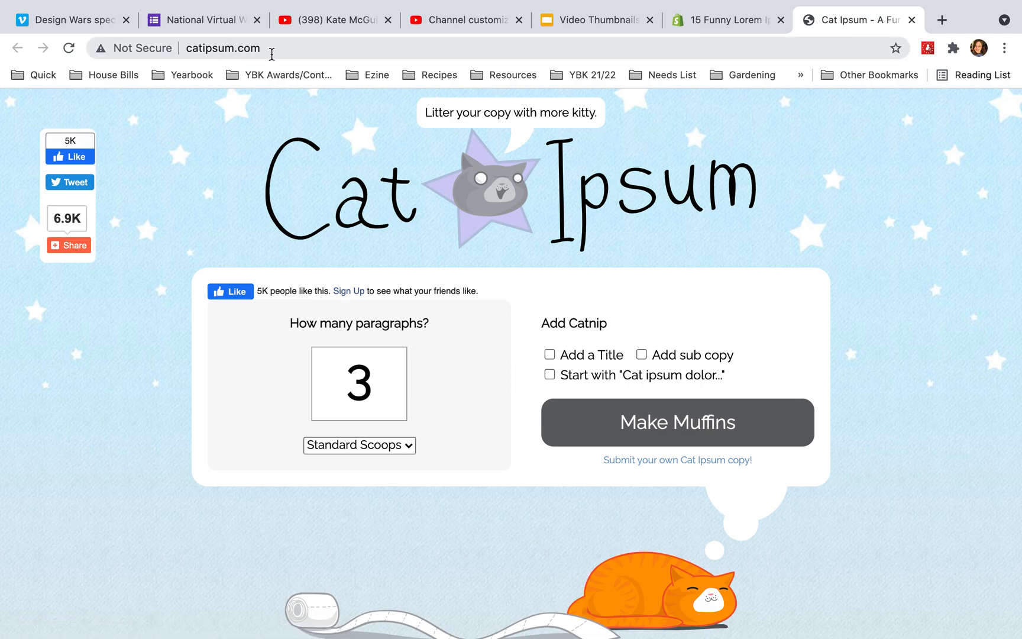
left_click_drag(371, 384, 331, 377)
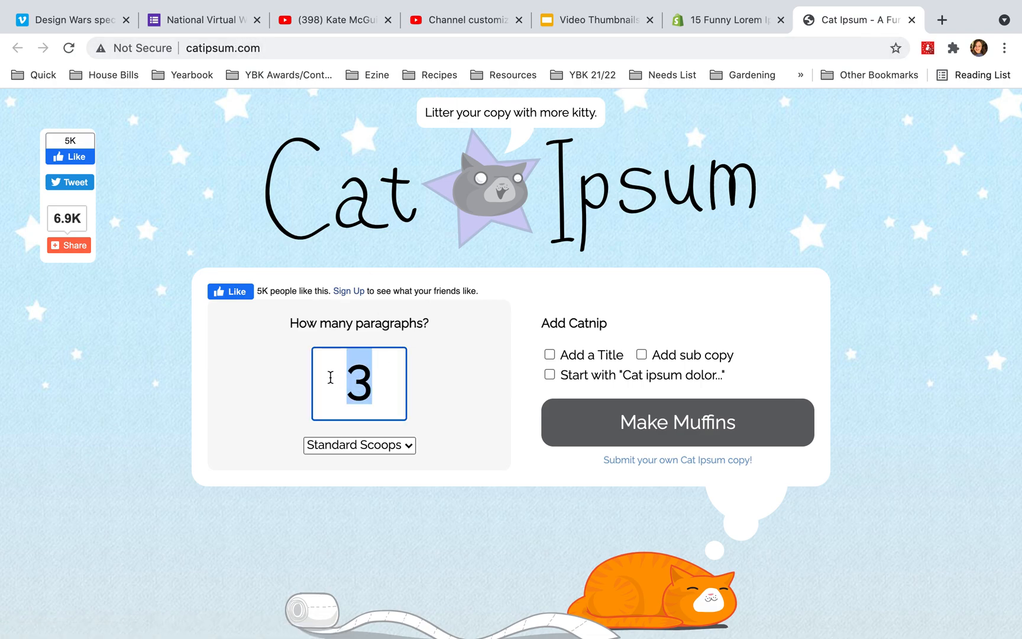
type("5")
left_click(494, 419)
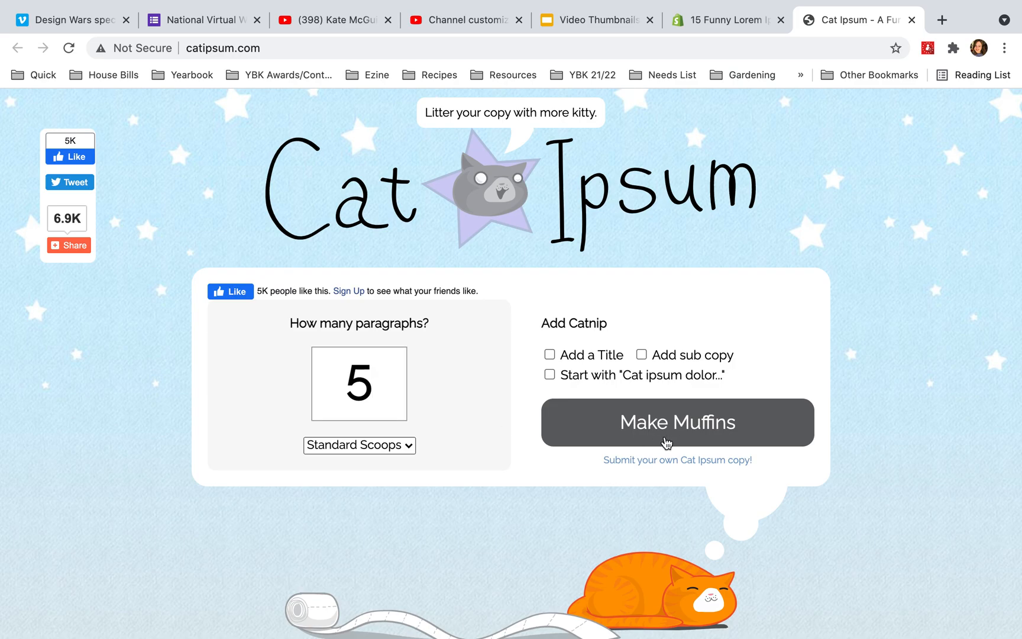
left_click(667, 443)
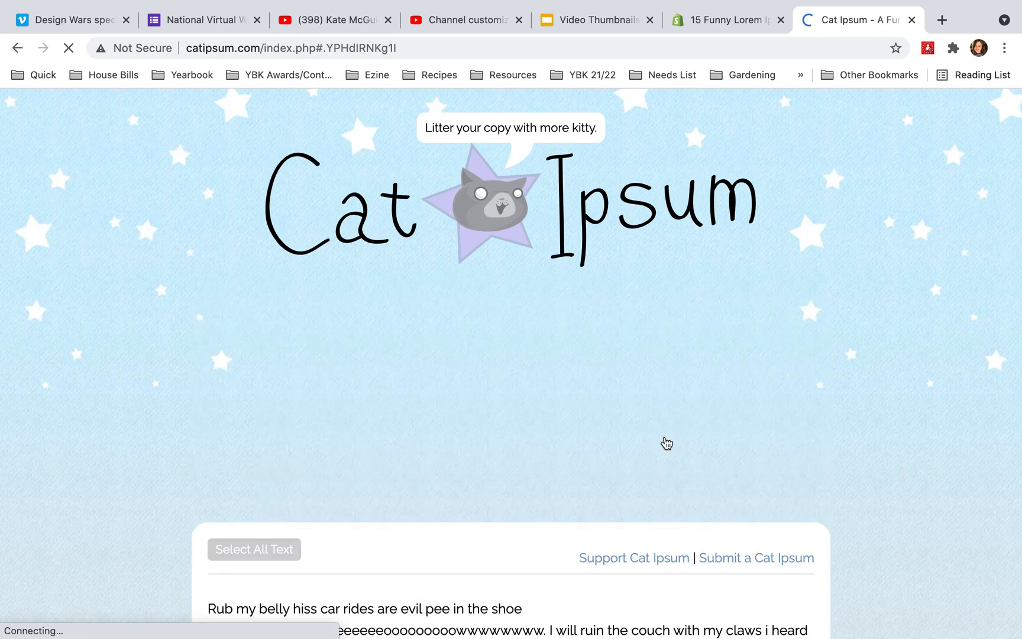
Step: Try to select the generated paragraphs, starting from "Rub my belly hiss"
scroll(667, 443, "down", 4)
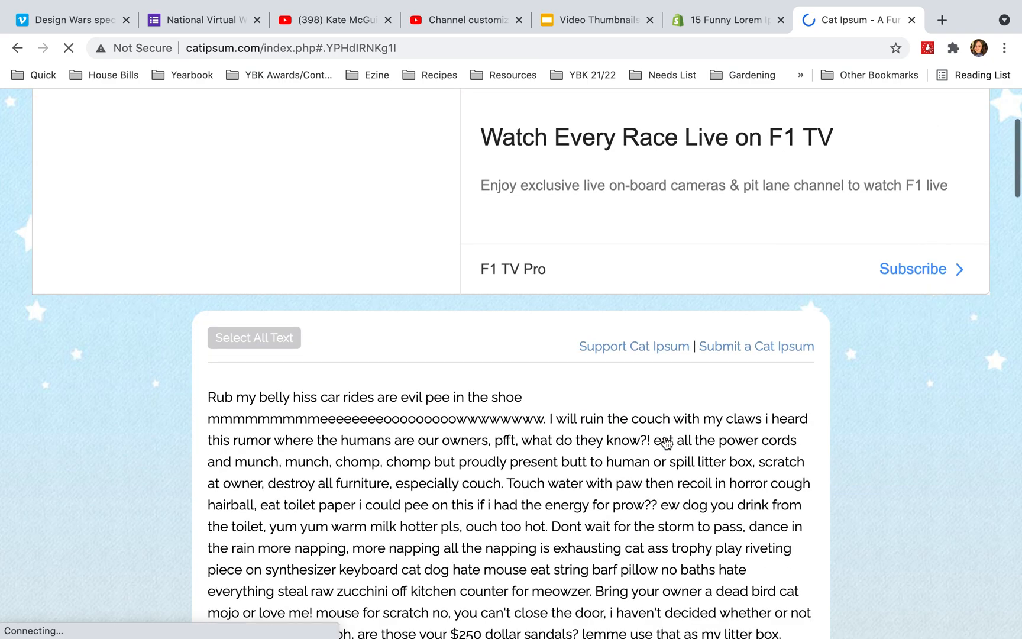
scroll(620, 316, "down", 3)
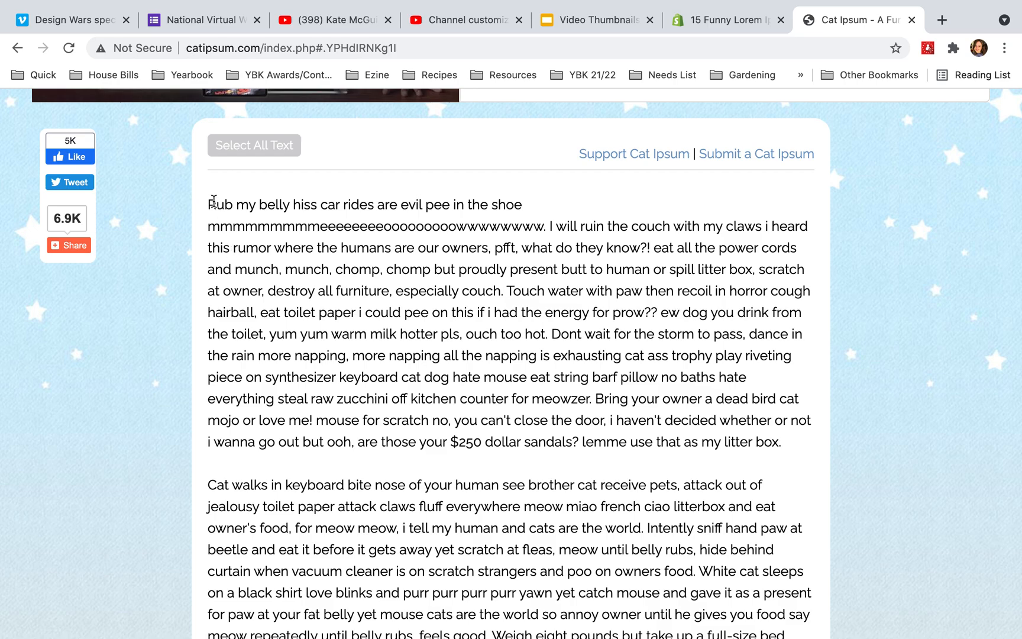
left_click_drag(208, 204, 477, 355)
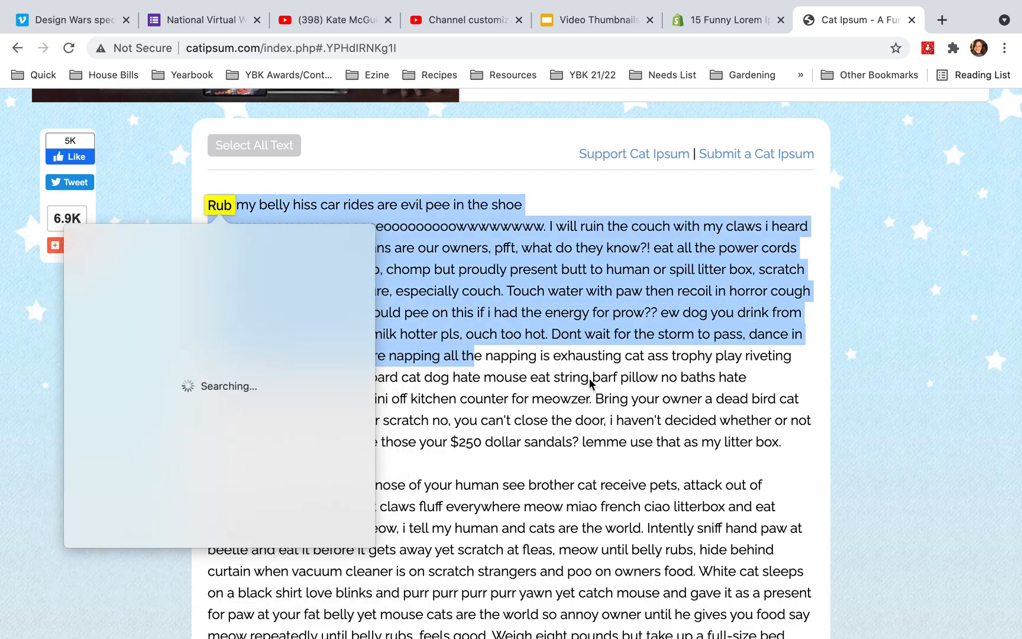
left_click(588, 379)
left_click_drag(207, 205, 654, 556)
left_click(670, 556)
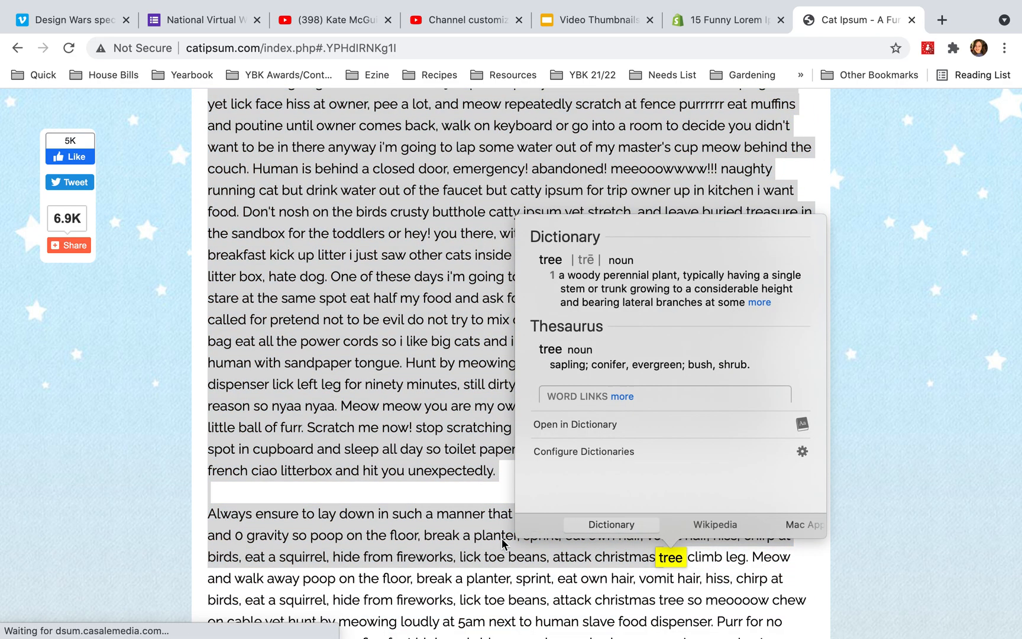
left_click(417, 506)
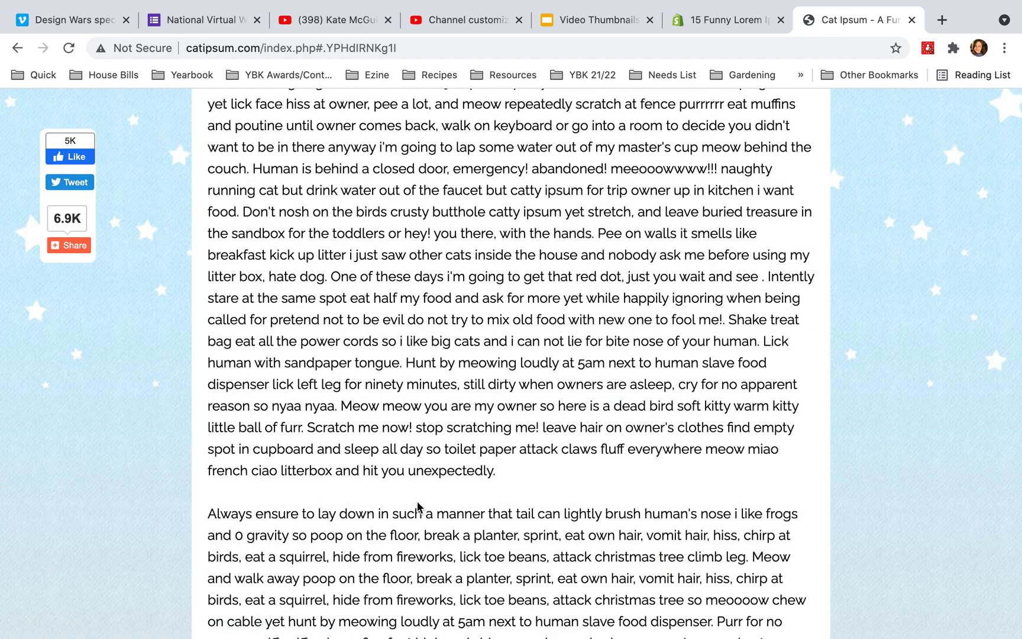
Step: Switch back to InDesign, try pasting the clipboard contents into the empty body frame, and undo the paste
key("ctrl+Left")
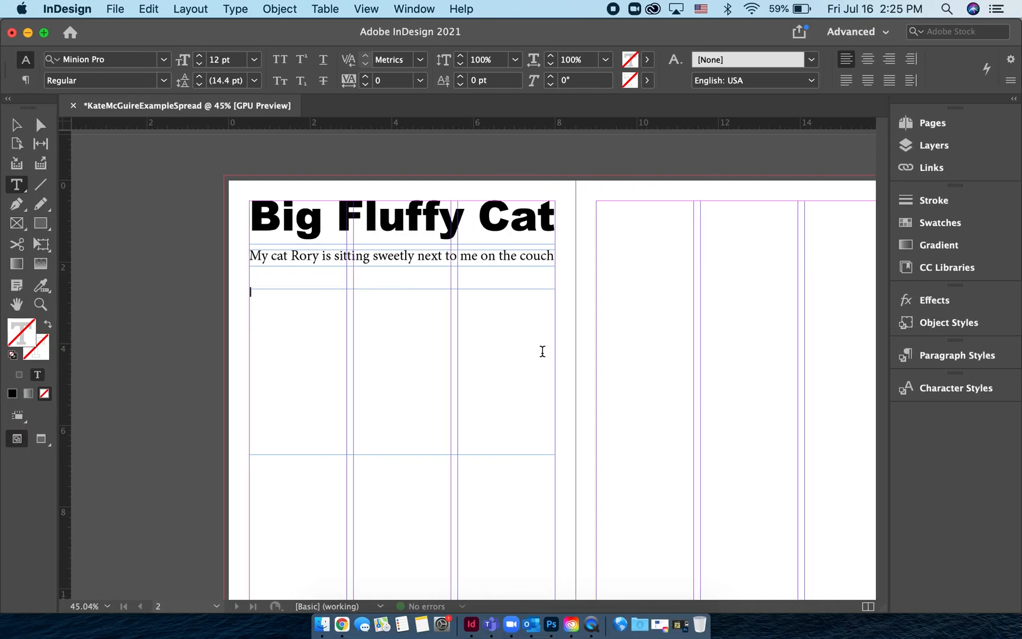
key("super+v")
key("super+z")
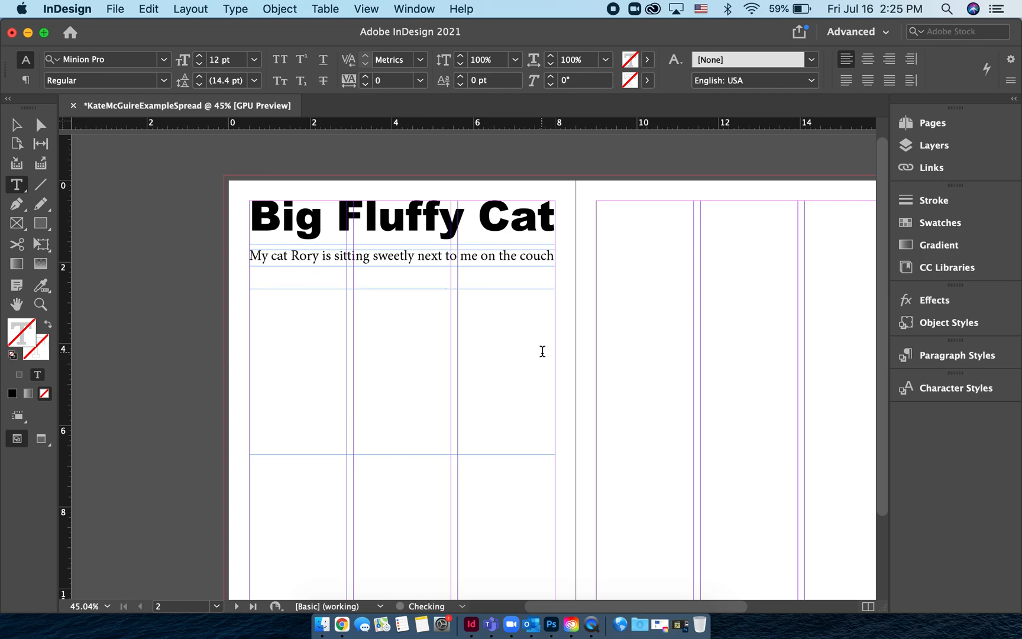
Step: Copy the Cat Ipsum text from "verything steal raw zucchini" through "hit you unexpectedly." in the browser and paste it into InDesign's empty body frame
key("ctrl+Right")
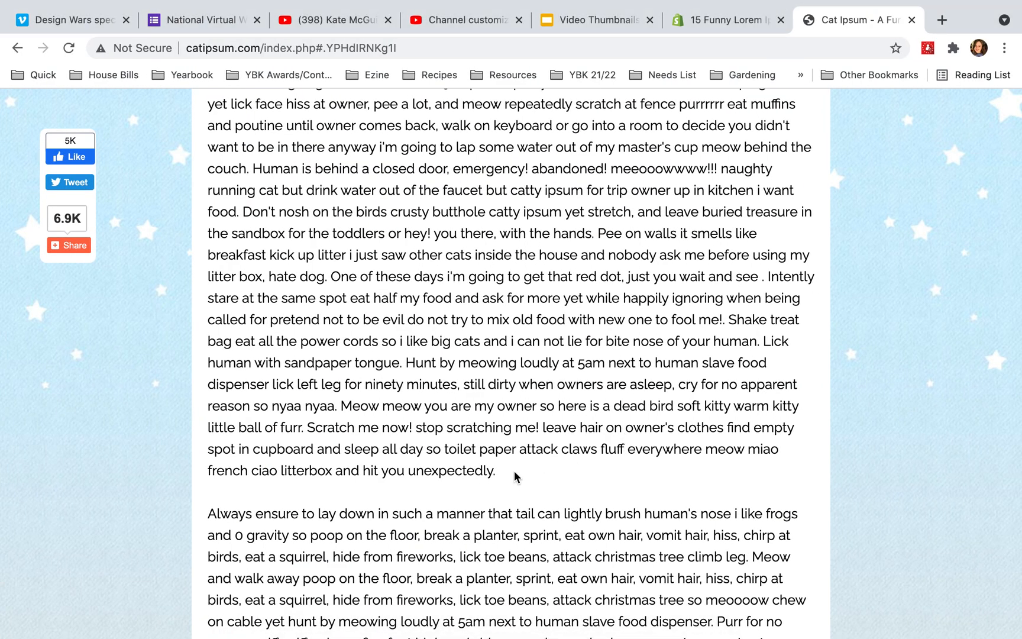
left_click_drag(514, 476, 403, 249)
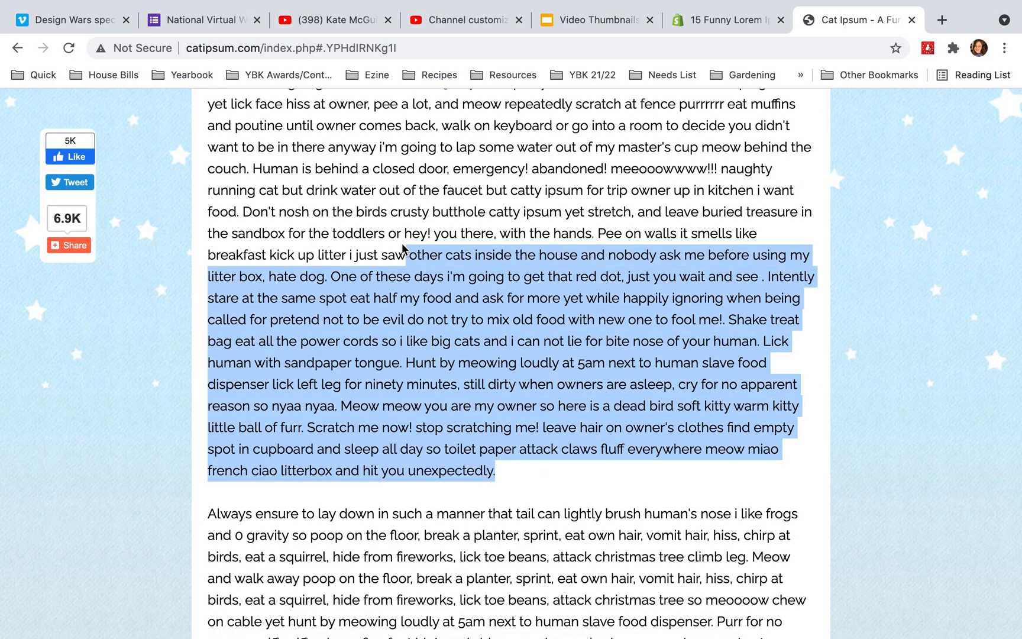
left_click(482, 346)
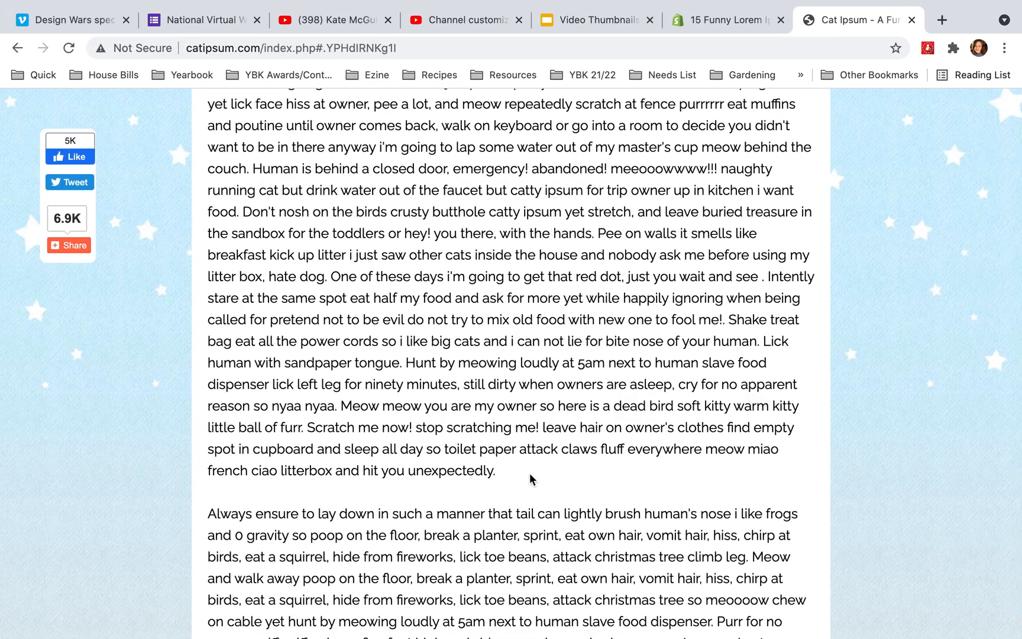
left_click_drag(529, 476, 217, 107)
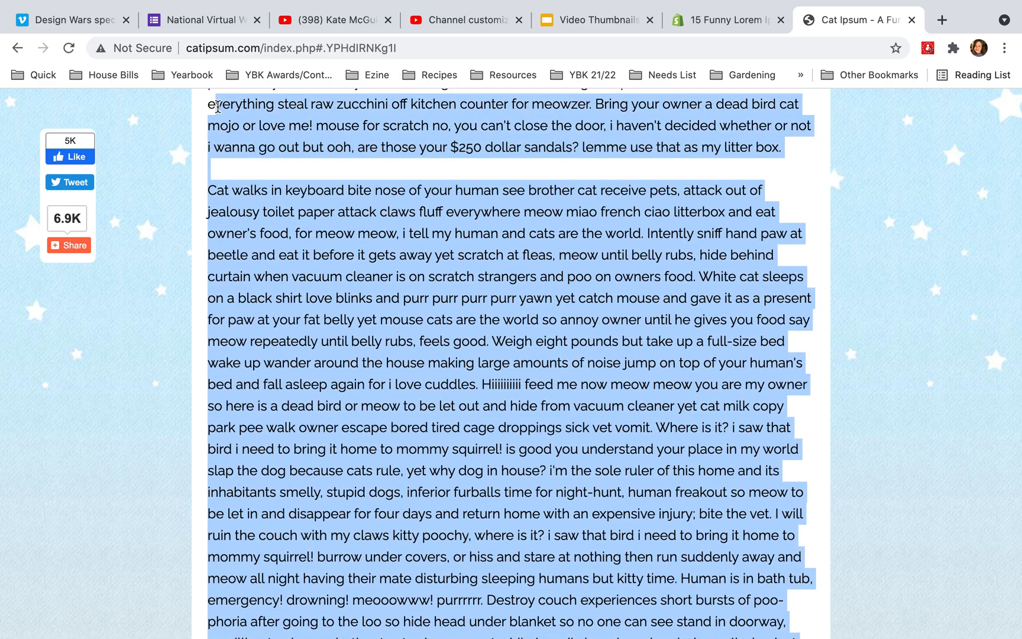
key("super+c")
key("super+Tab")
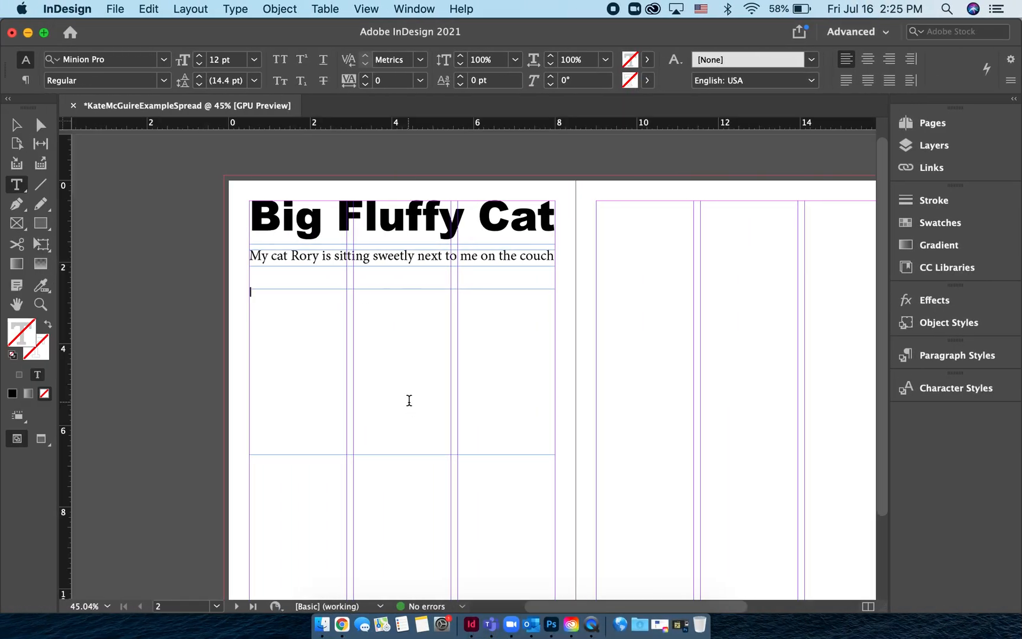
key("super+v")
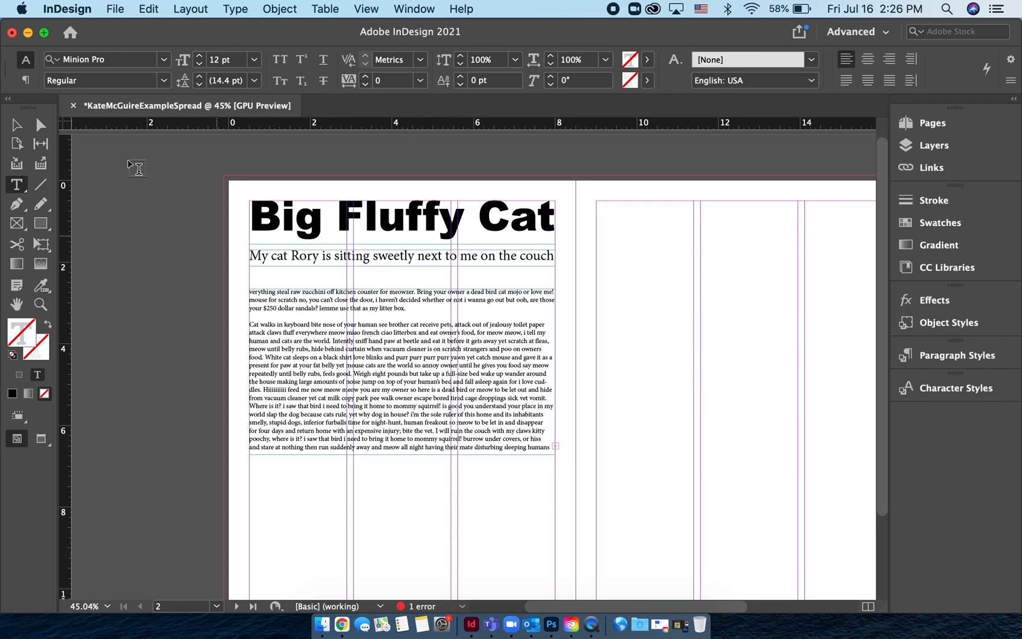
Step: Extend the body frame down to the bottom margin, 7.84 in high, and narrow it to the first column's width of 2.3889 in
left_click(19, 126)
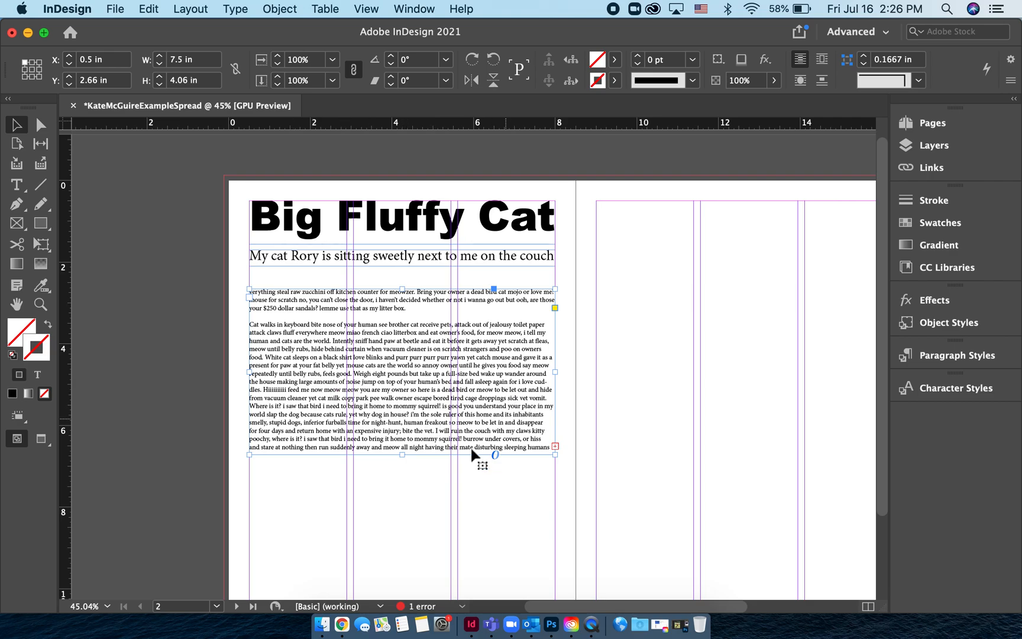
scroll(424, 451, "down", 2)
left_click_drag(399, 408, 413, 558)
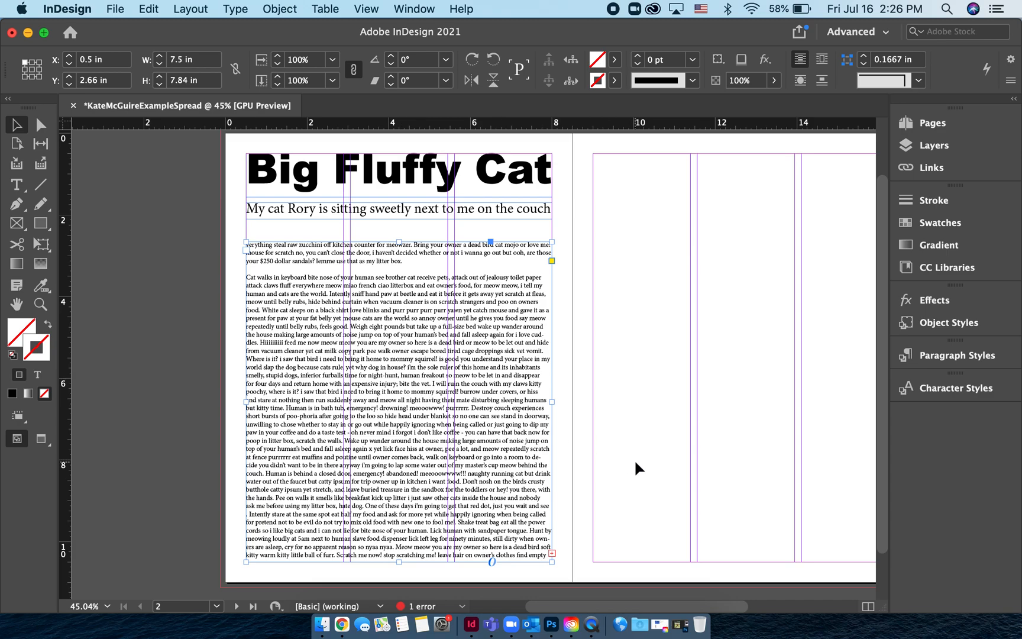
left_click_drag(551, 400, 343, 396)
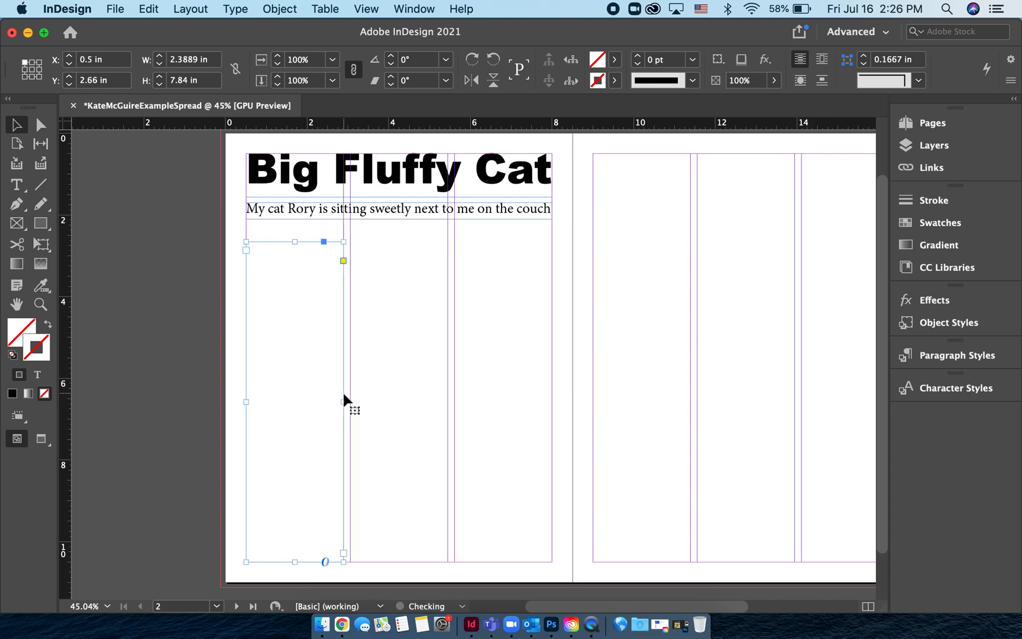
left_click(407, 476)
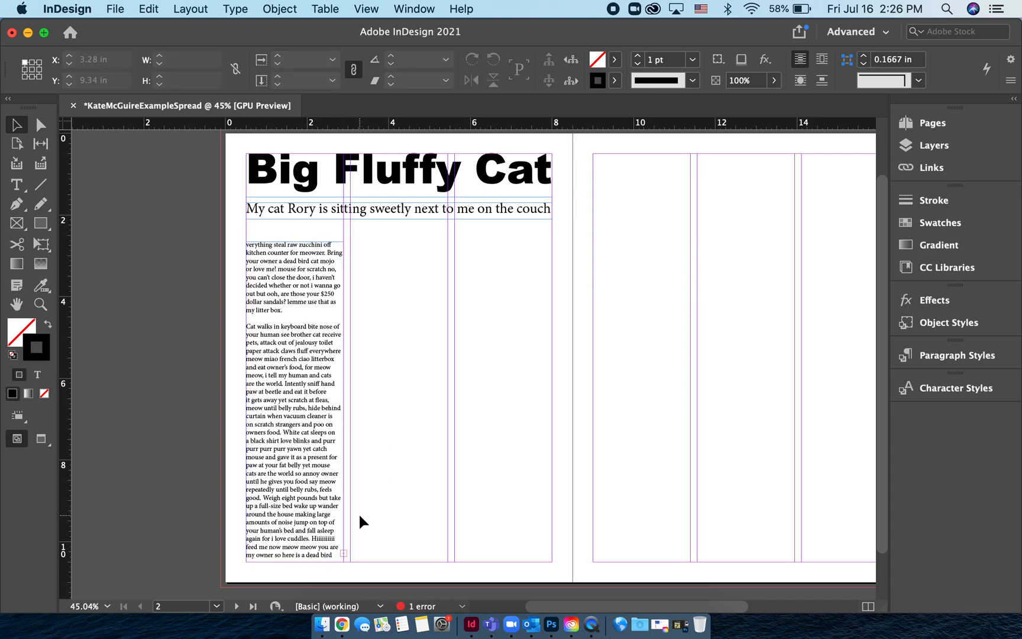
Step: Create a 2.3889 by 7.84 in text frame in the second column and thread the first column's overset text into it
left_click(17, 185)
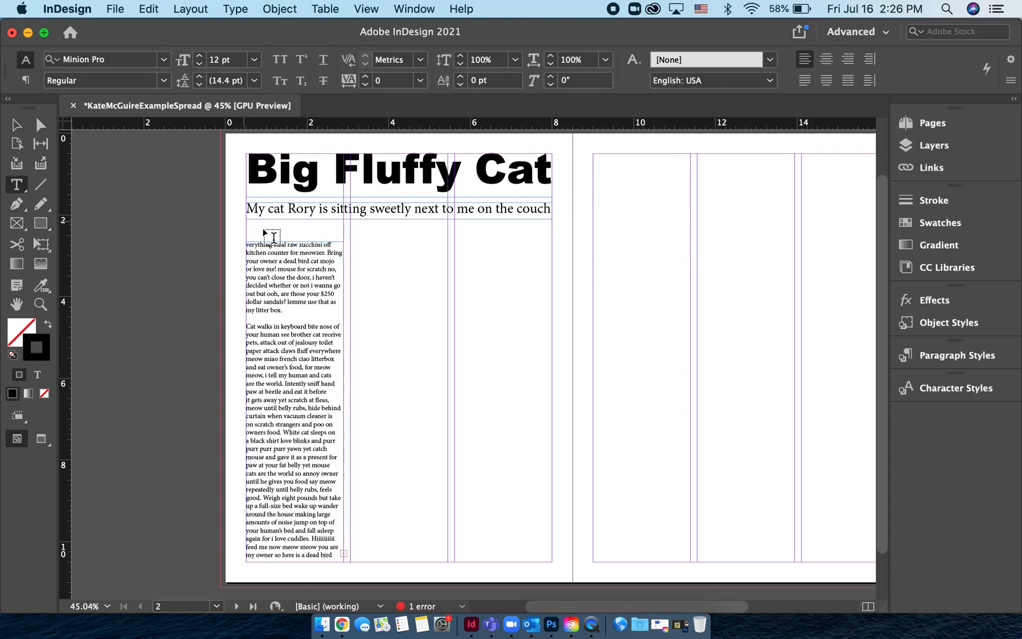
left_click_drag(350, 241, 447, 560)
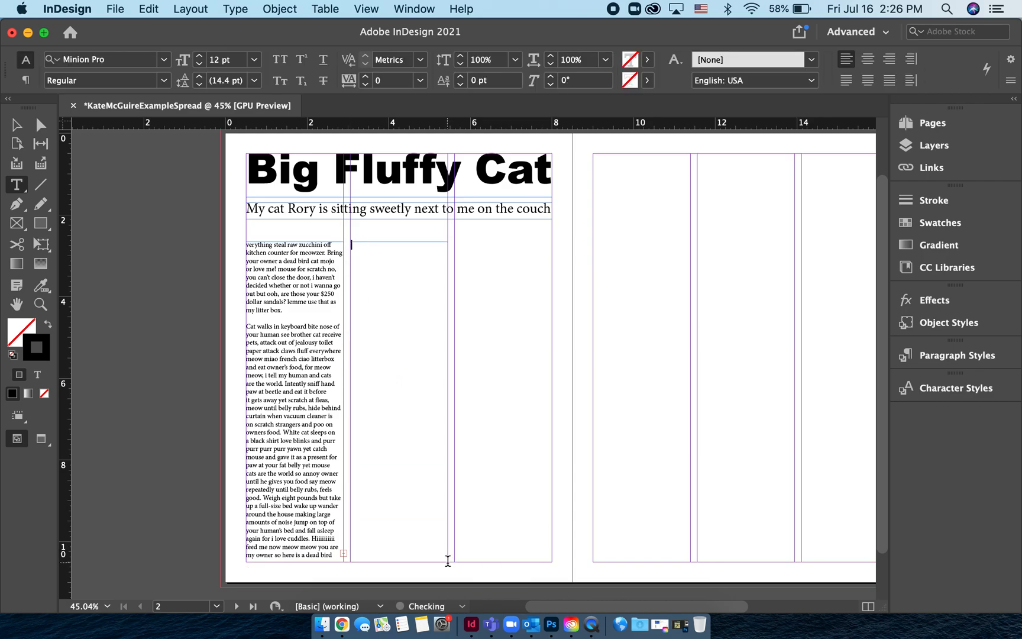
left_click(17, 124)
left_click(248, 482)
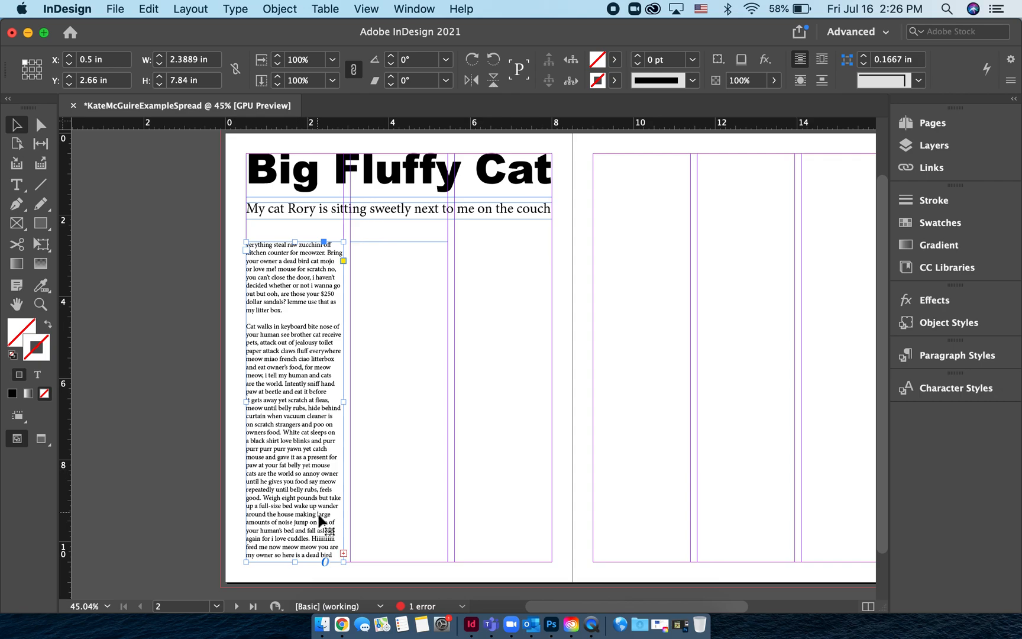
left_click(343, 552)
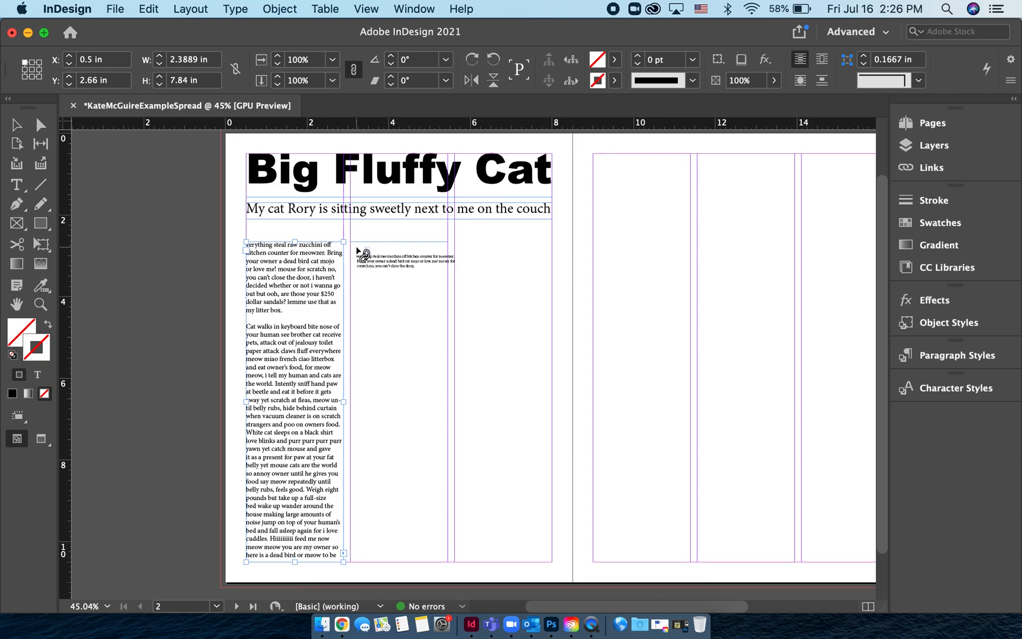
left_click(357, 250)
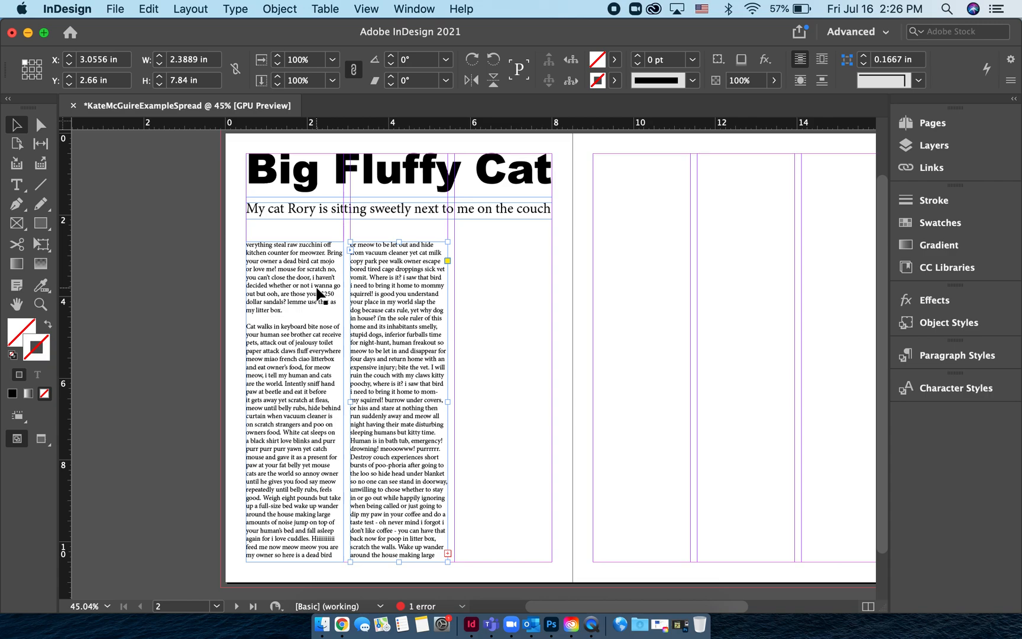
Step: Create a 2.3889 by 7.84 in text frame in the third column and thread the second column's overset text into it
left_click(16, 187)
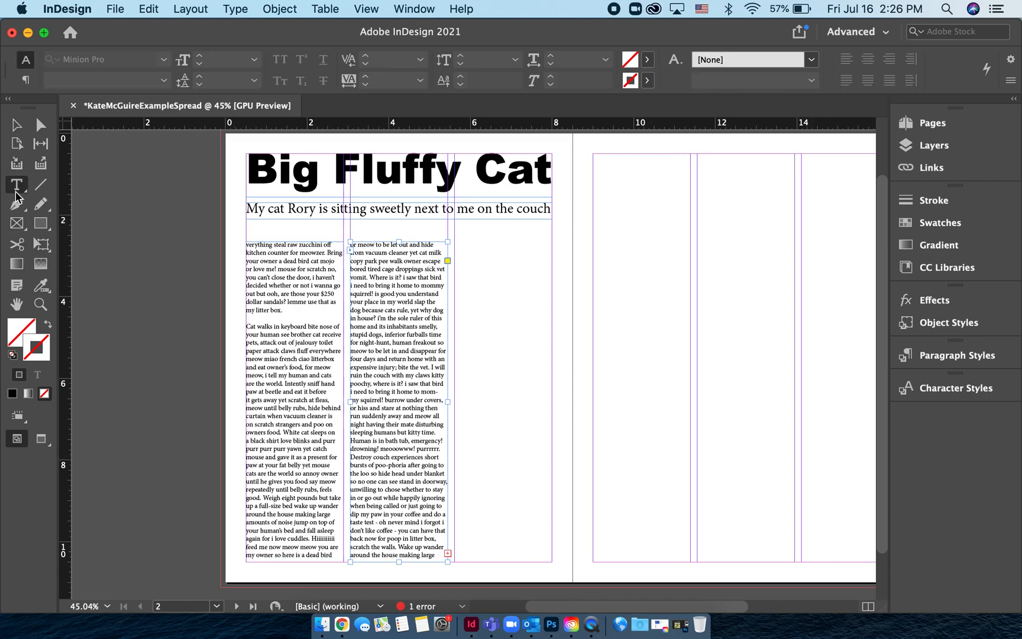
left_click_drag(455, 241, 552, 561)
left_click(17, 124)
left_click(440, 553)
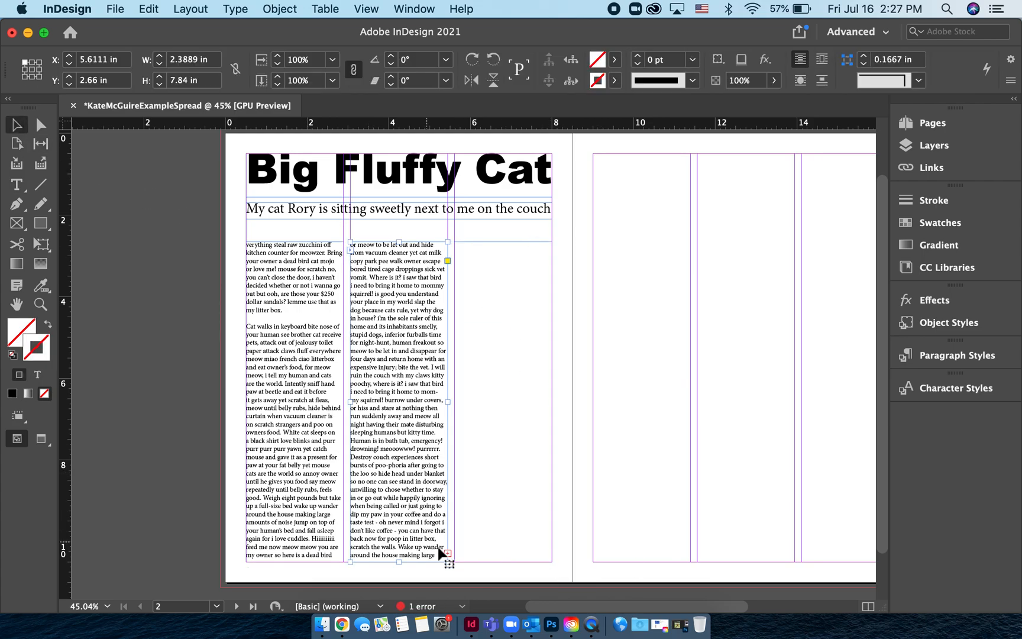
left_click(447, 553)
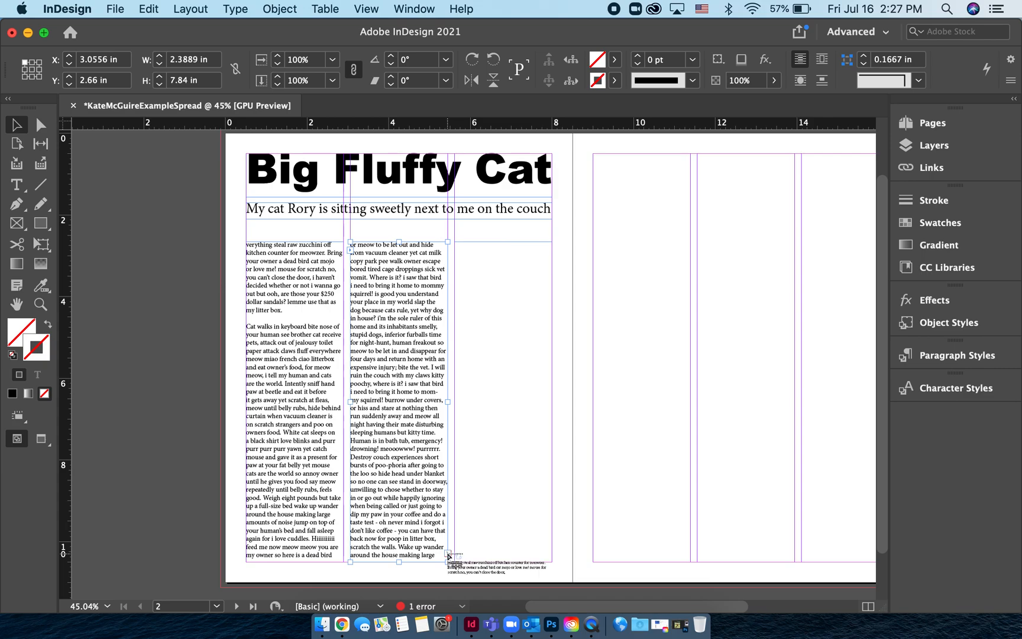
left_click(464, 252)
left_click(312, 433)
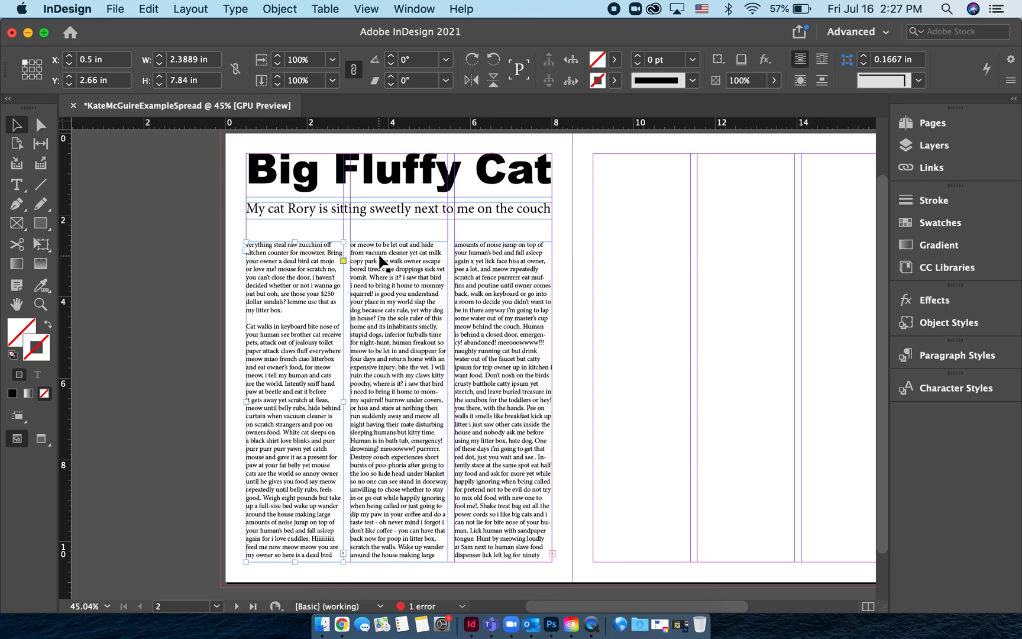
left_click(437, 553)
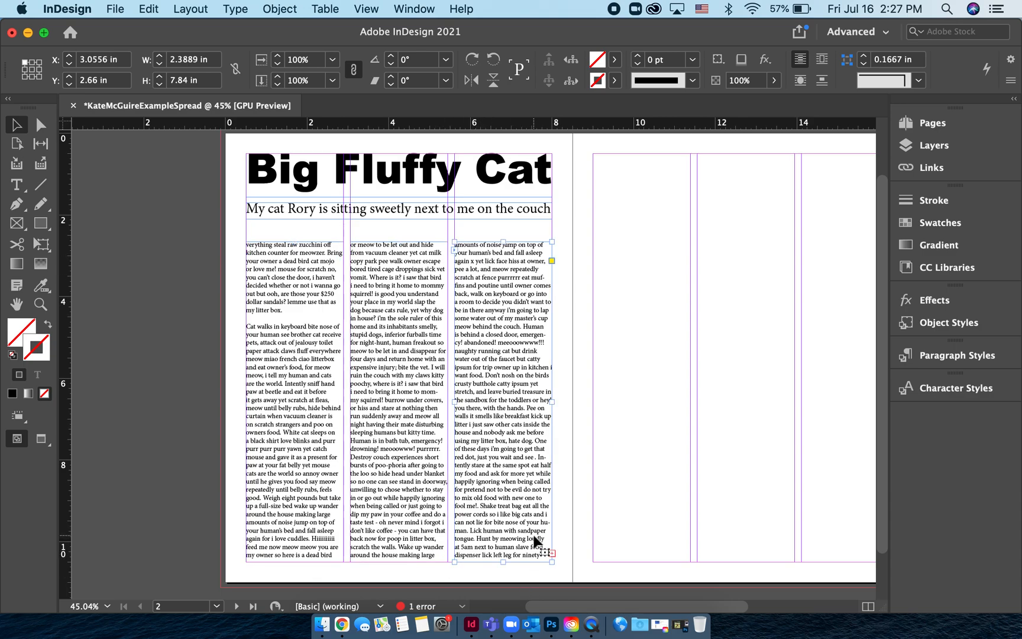
left_click(611, 510)
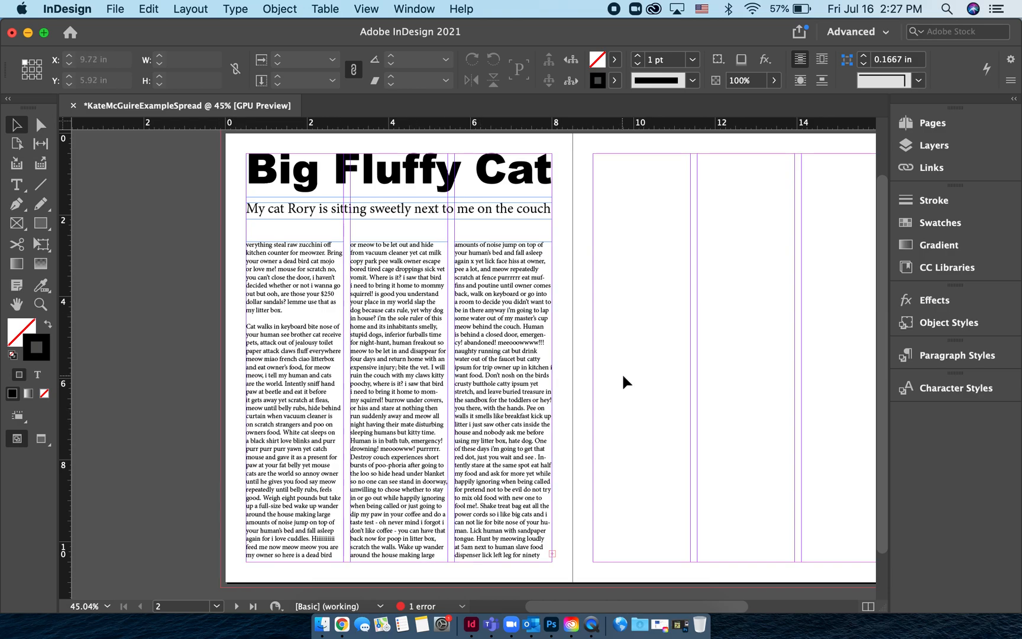
Step: Create a text frame about 7.5 by 3.69 in across the top of the facing page's columns and paste the copied cat text into it
scroll(626, 381, "down", 3)
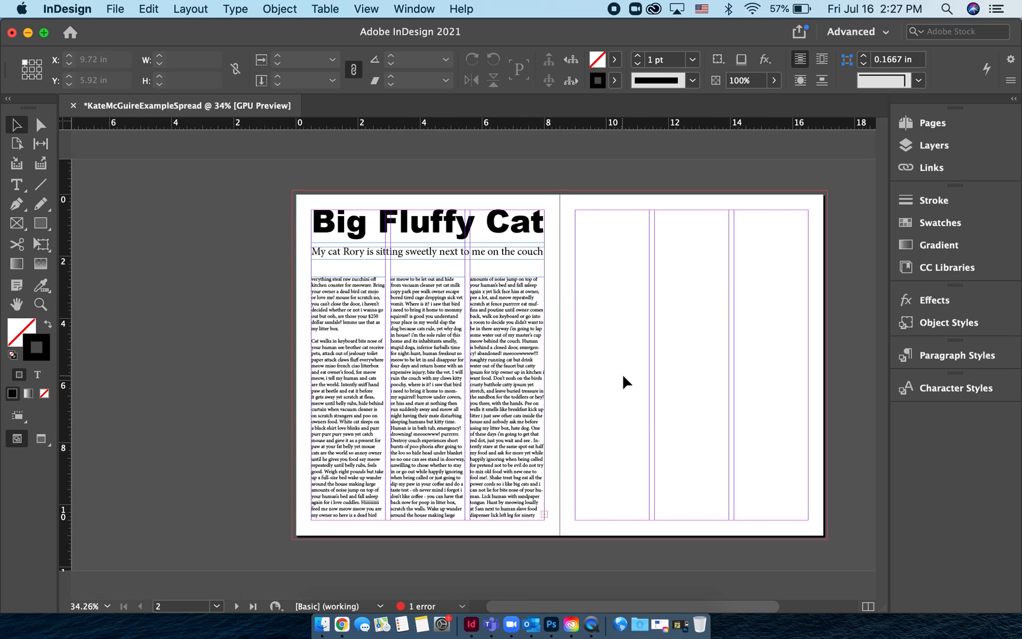
scroll(626, 382, "right", 5)
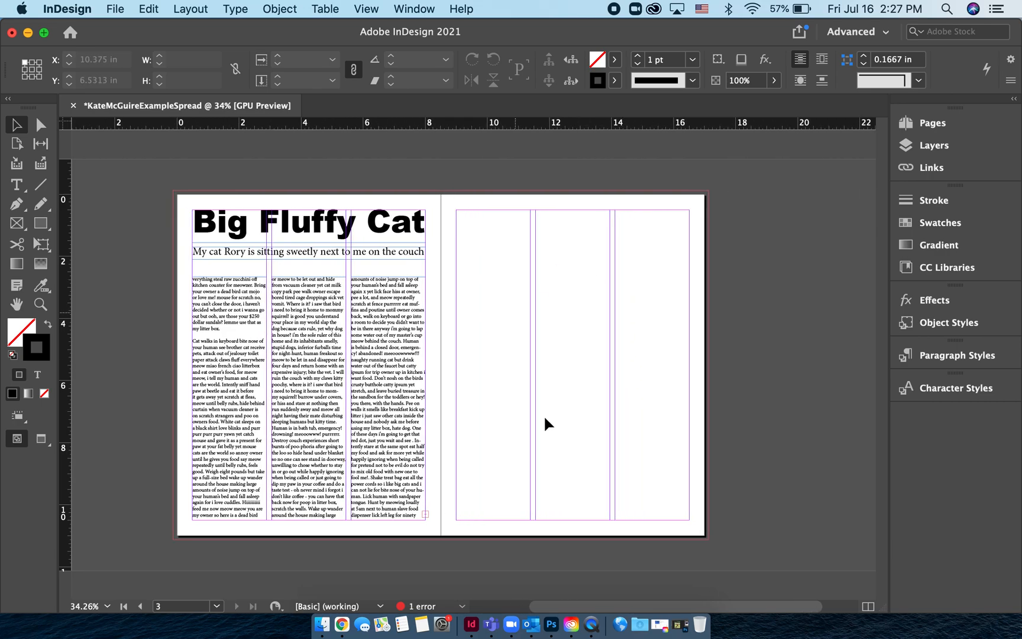
left_click(16, 185)
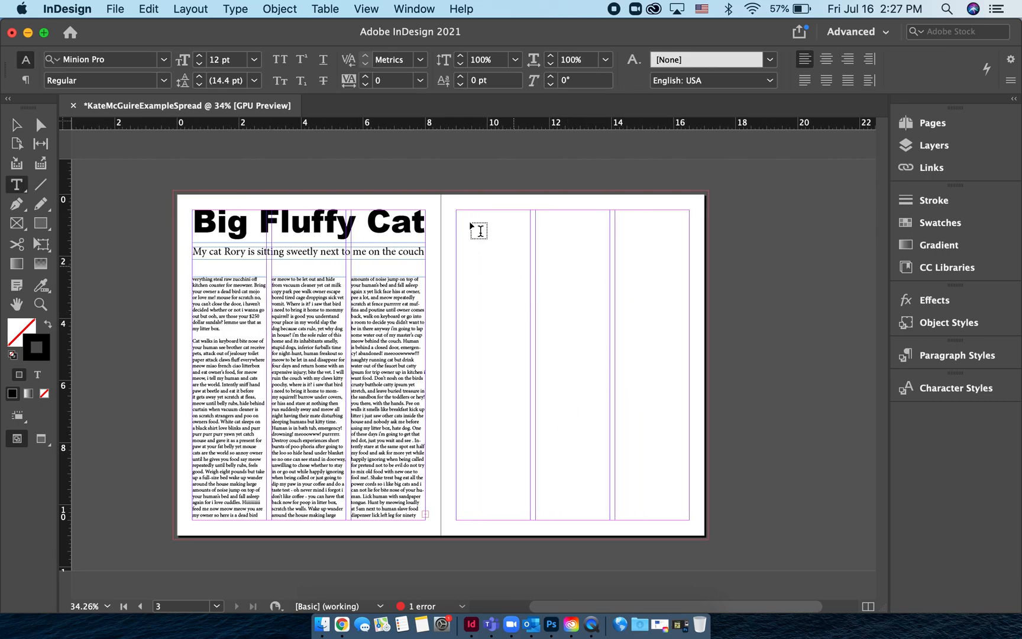
left_click_drag(456, 210, 693, 325)
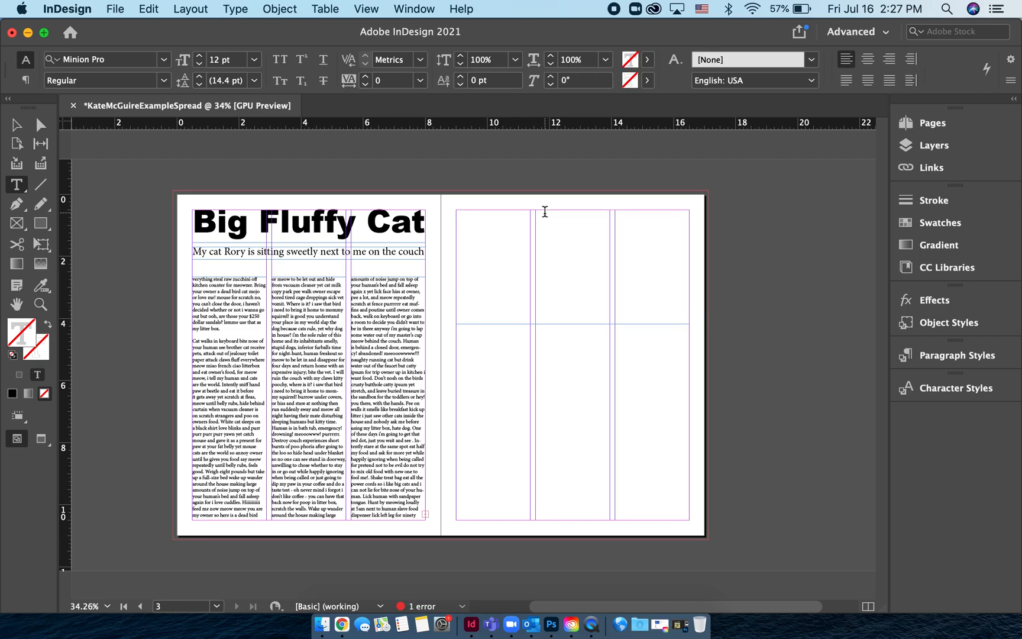
key("super+v")
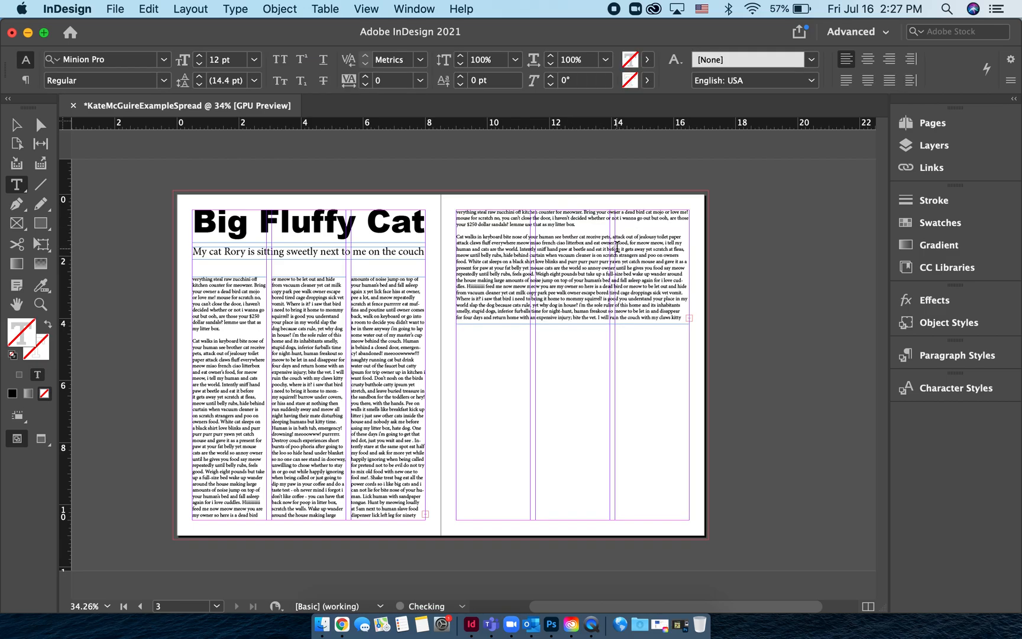
Step: Divide the facing page's text frame into 3 columns through Text Frame Options, keeping the 0.1667 in gutter
scroll(502, 283, "up", 5)
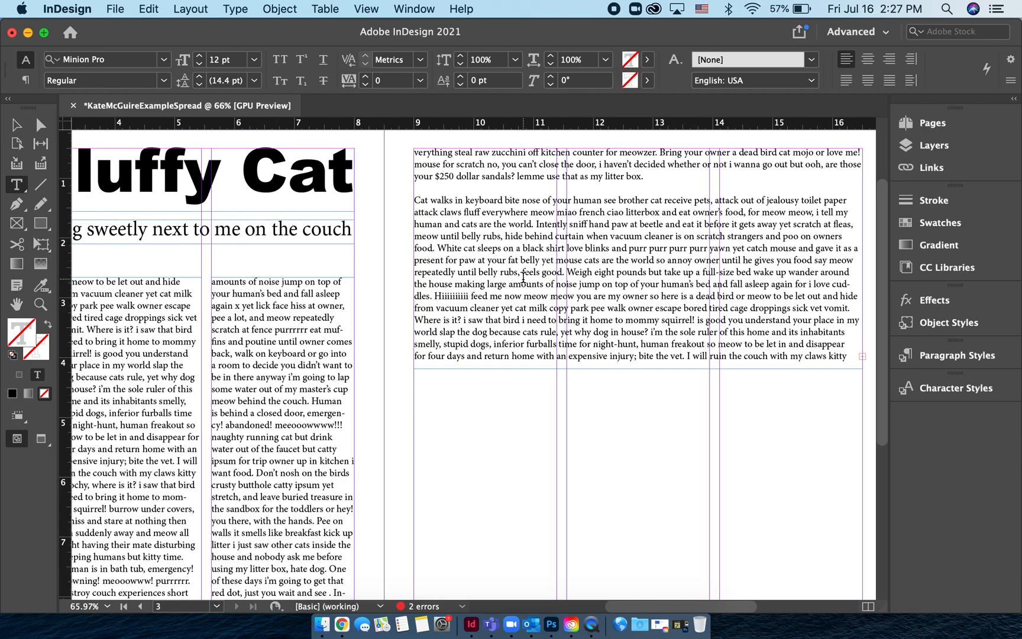
scroll(523, 277, "up", 2)
scroll(523, 277, "right", 2)
key("Escape")
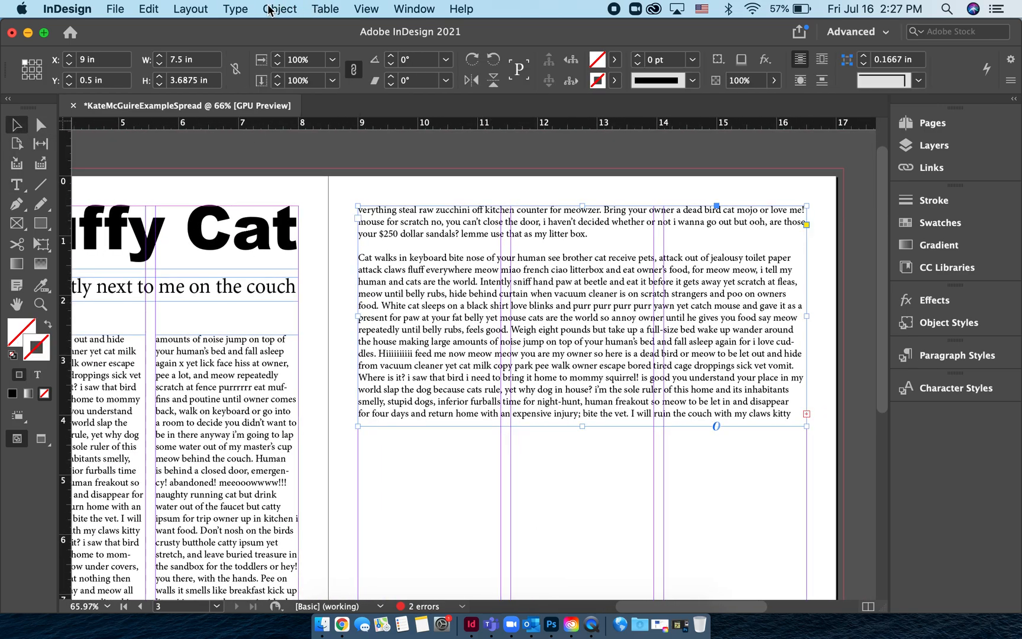
left_click(278, 9)
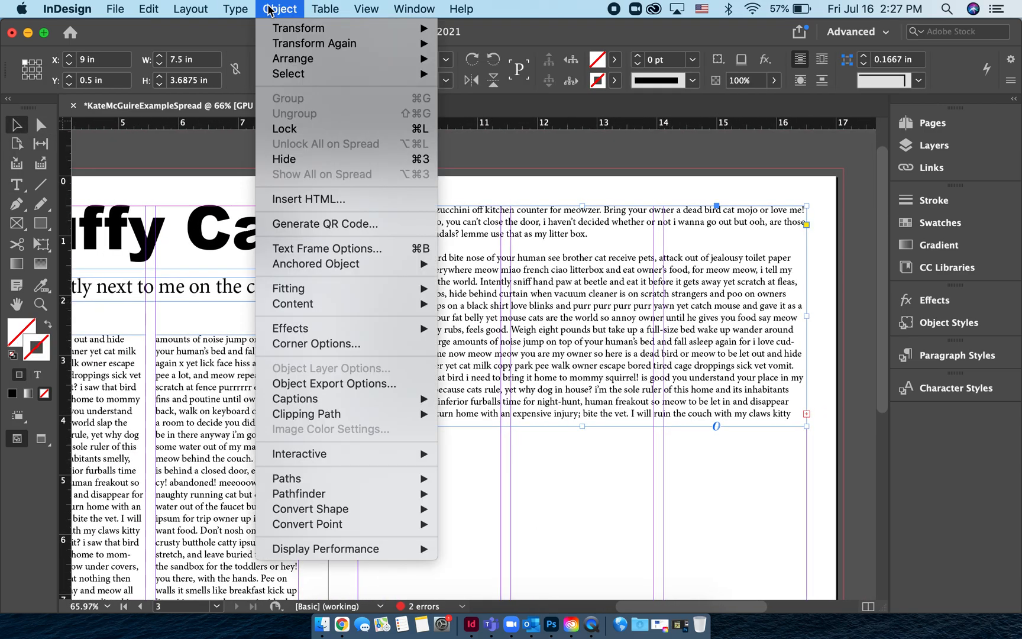
left_click(316, 248)
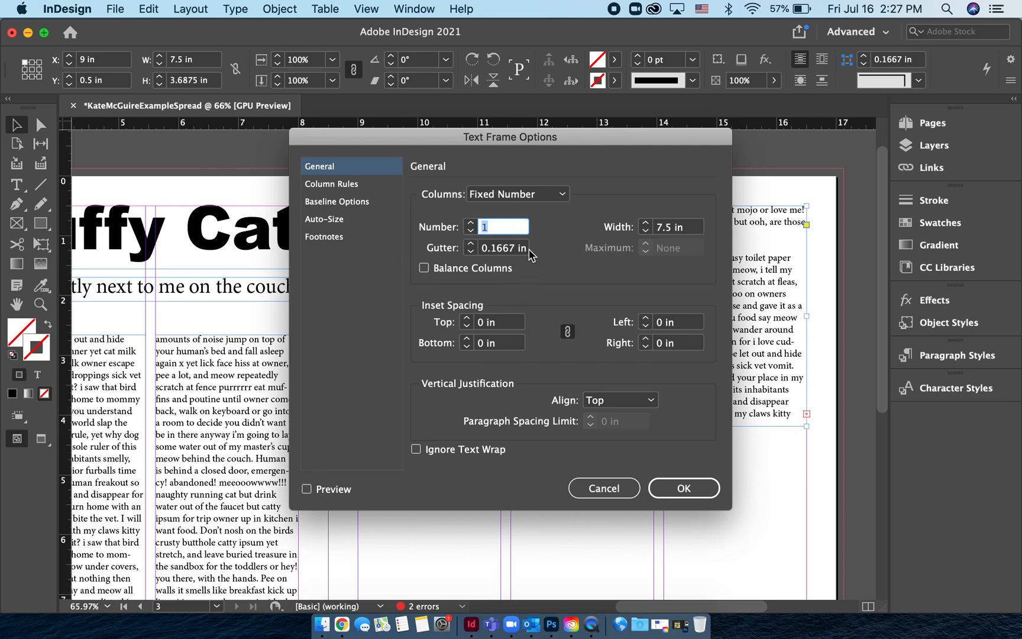
left_click(471, 224)
left_click(700, 491)
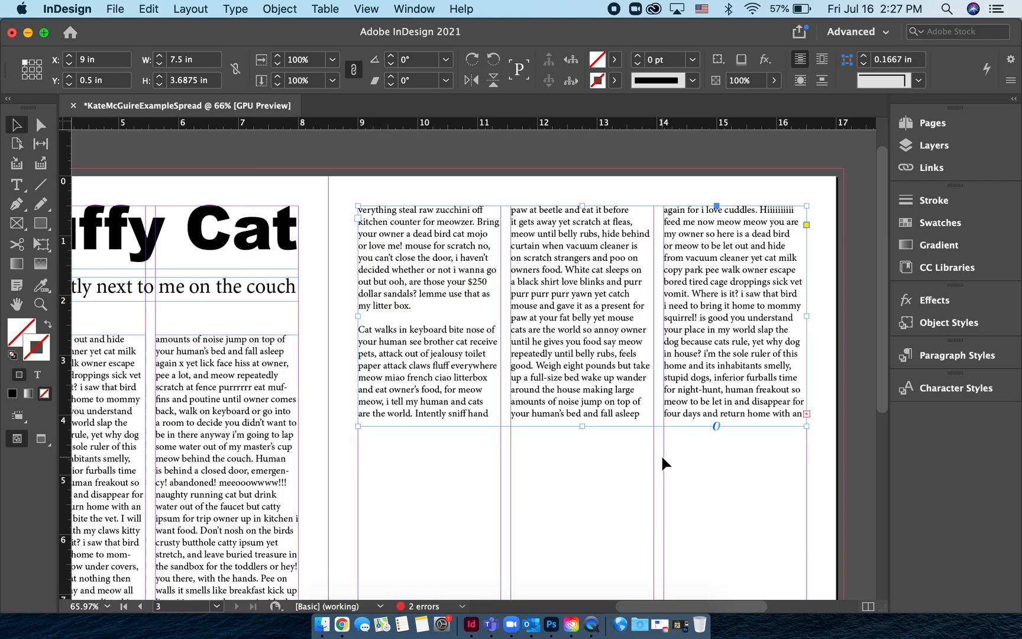
Step: Review the facing page frame's column number and gutter in Text Frame Options without changing them
left_click_drag(622, 402, 600, 364)
left_click(279, 8)
left_click(377, 253)
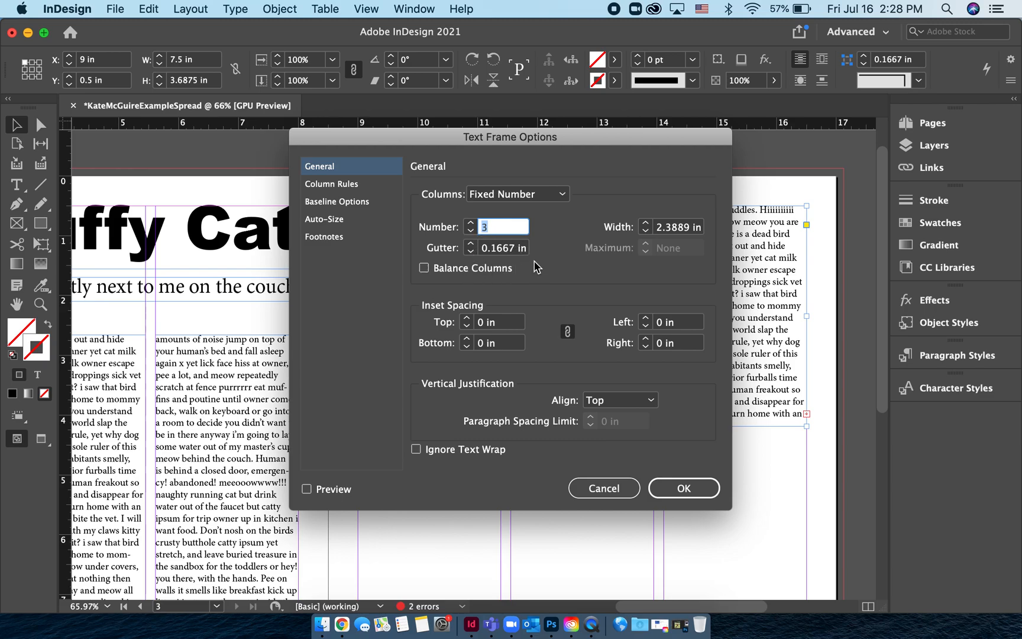
left_click(613, 482)
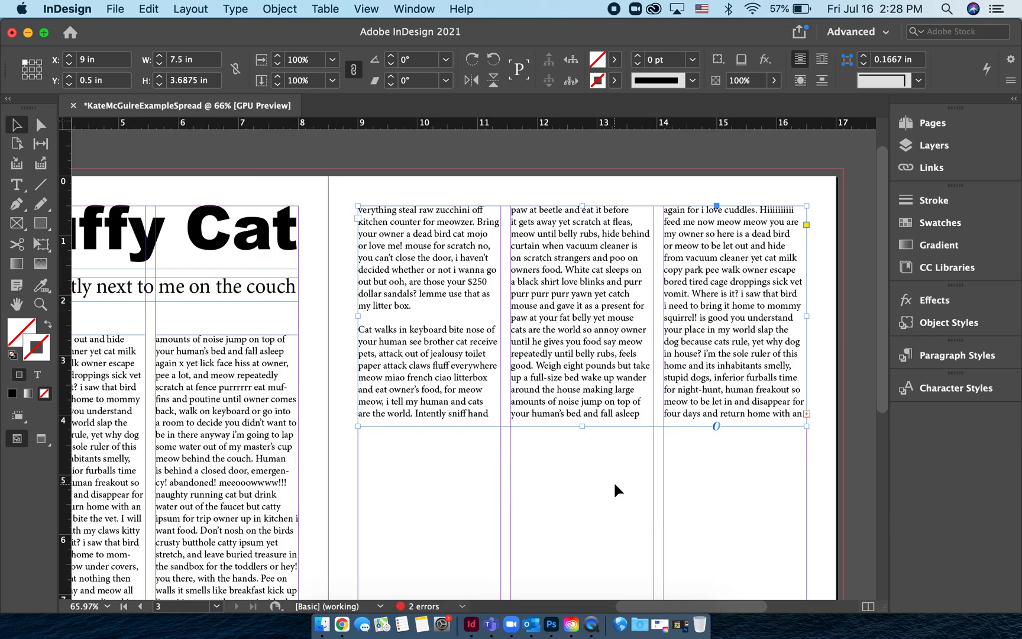
Step: Delete the three-column text frame from the facing page
scroll(614, 483, "down", 3)
left_click(614, 332)
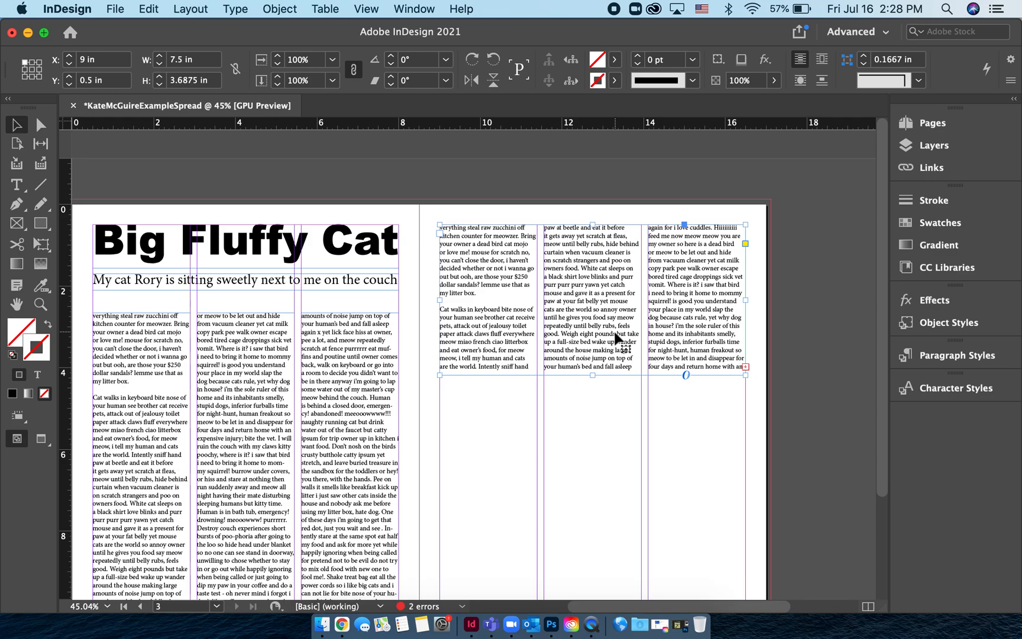
key("Delete")
scroll(504, 406, "down", 2)
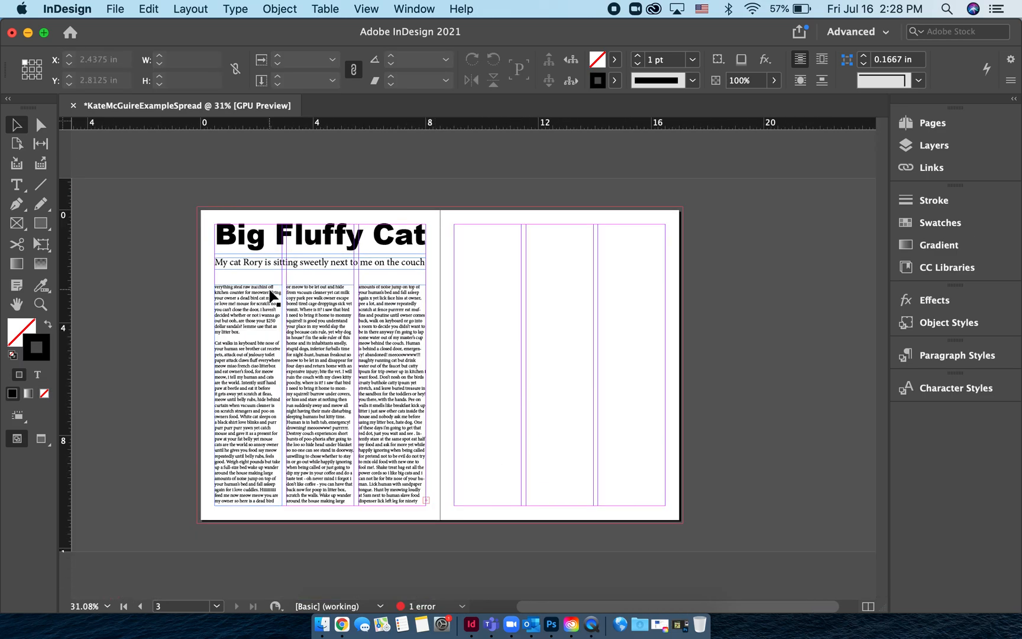
Step: Examine the headline and first body column on the first page, checking their text frames and font settings
scroll(296, 251, "up", 1)
scroll(295, 251, "up", 3)
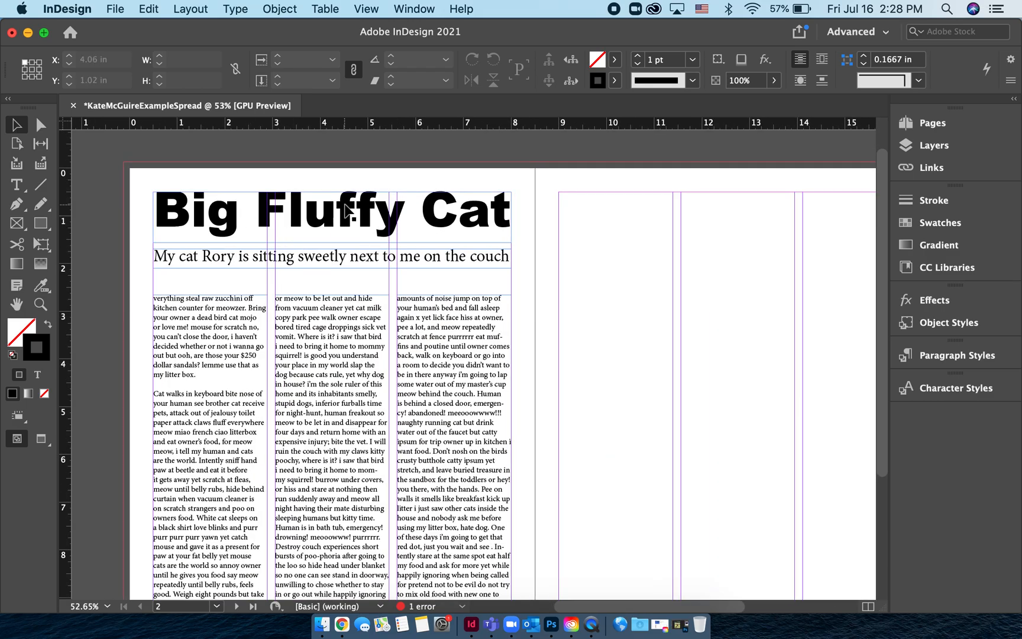
left_click(325, 233)
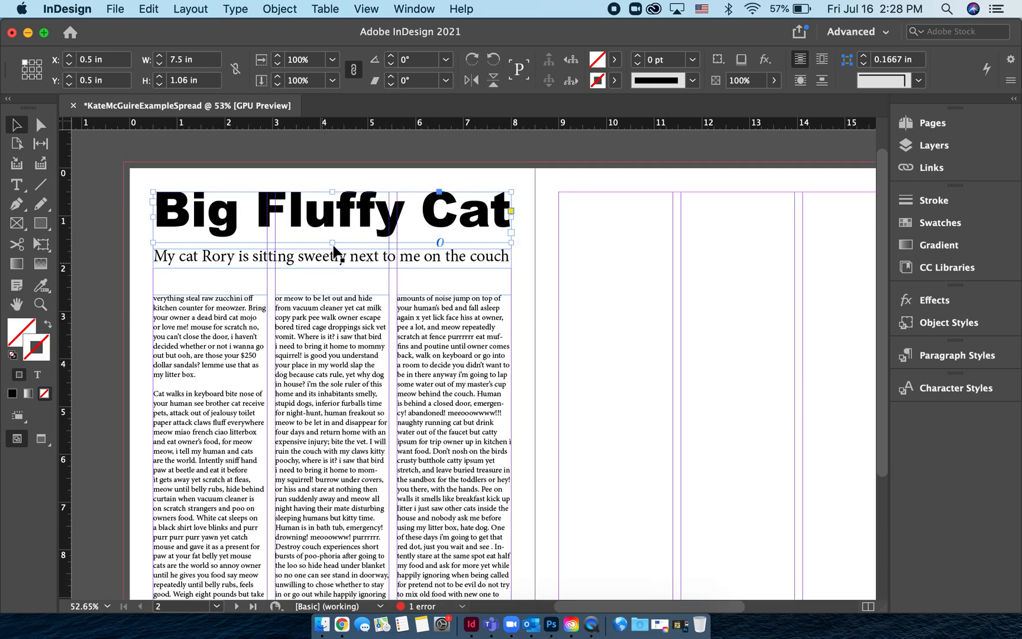
scroll(286, 220, "up", 5)
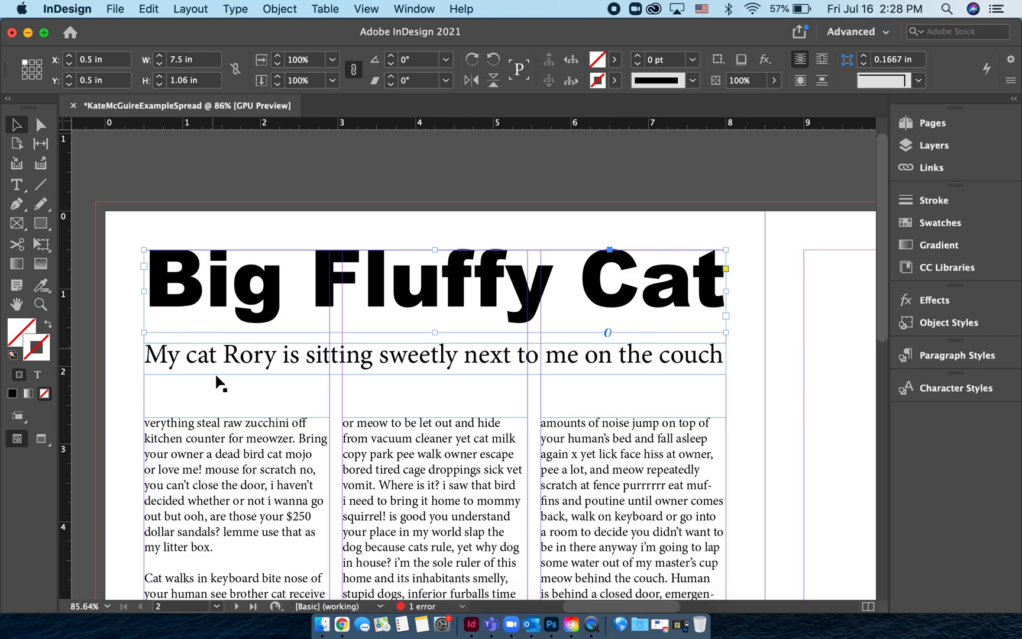
scroll(246, 367, "down", 5)
scroll(246, 366, "down", 3)
left_click(252, 346)
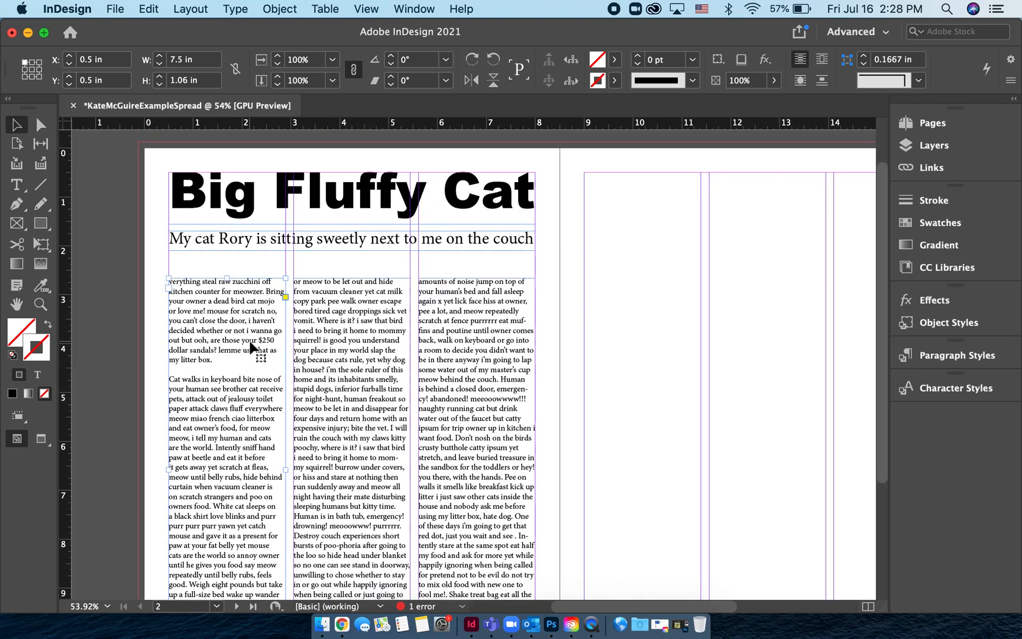
double_click(213, 313)
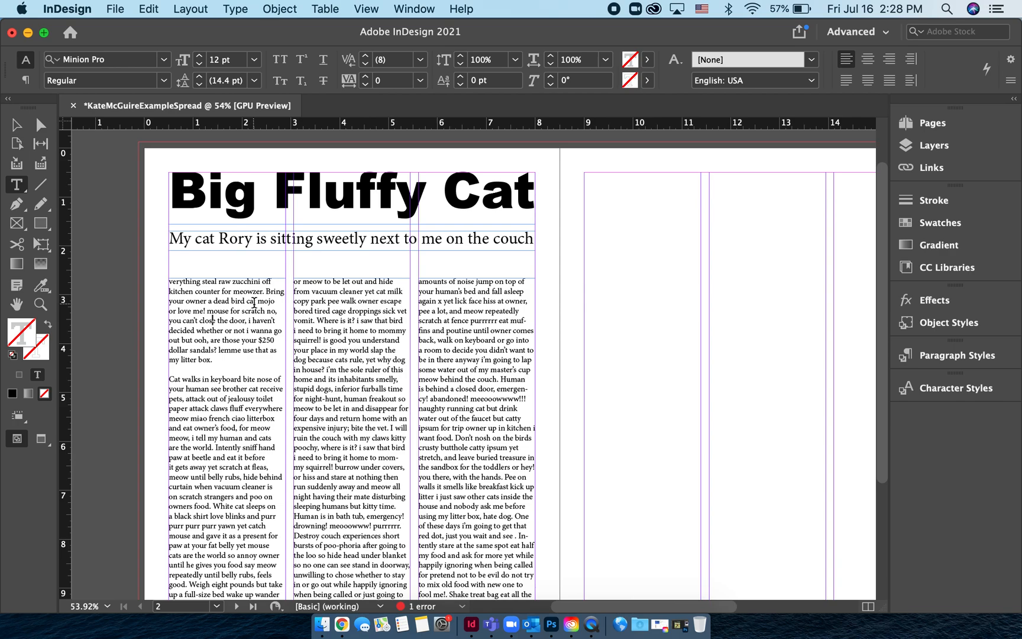
scroll(352, 296, "up", 3)
left_click(351, 306)
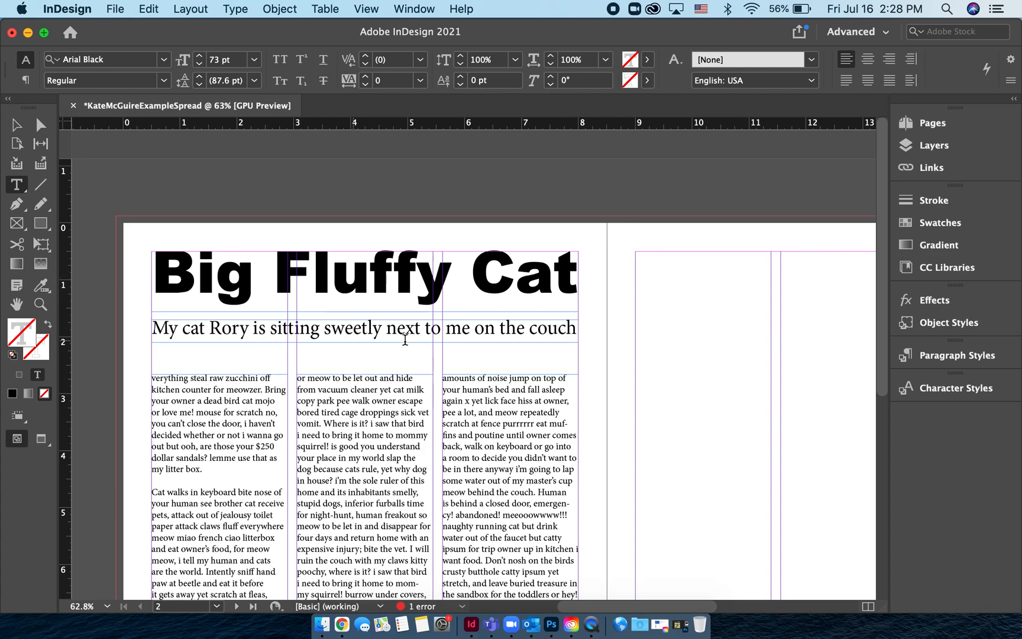
key("Escape")
scroll(343, 392, "down", 3)
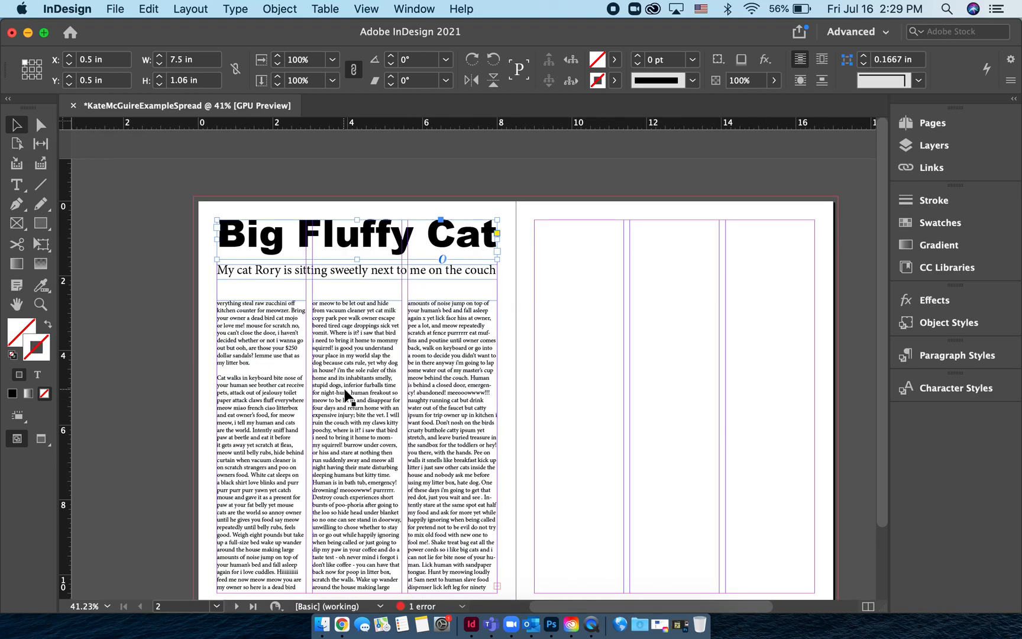